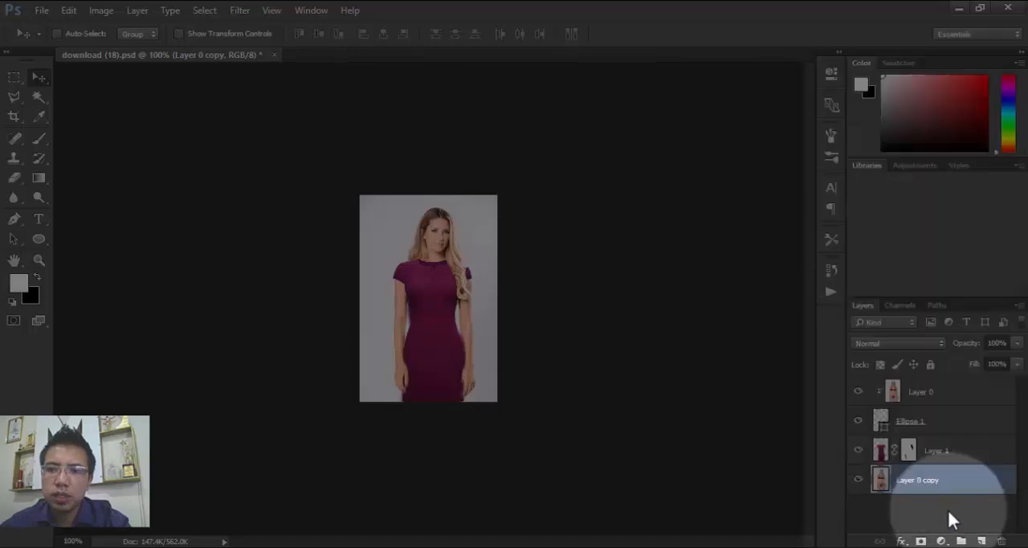
# - Release the clipping mask on Layer 0 and clip it to the Ellipse 1 layer again
pyautogui.rightClick(957, 400)
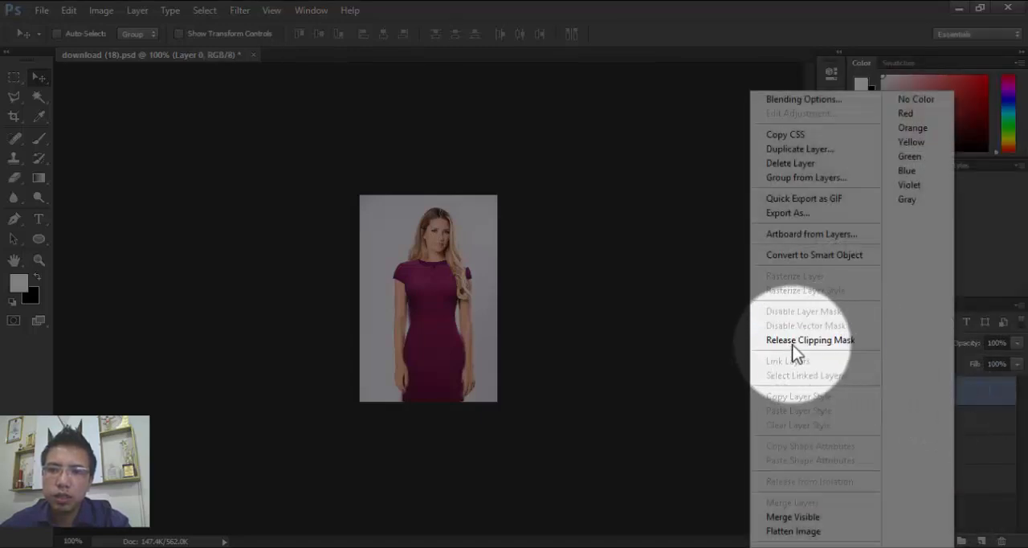
pyautogui.click(839, 340)
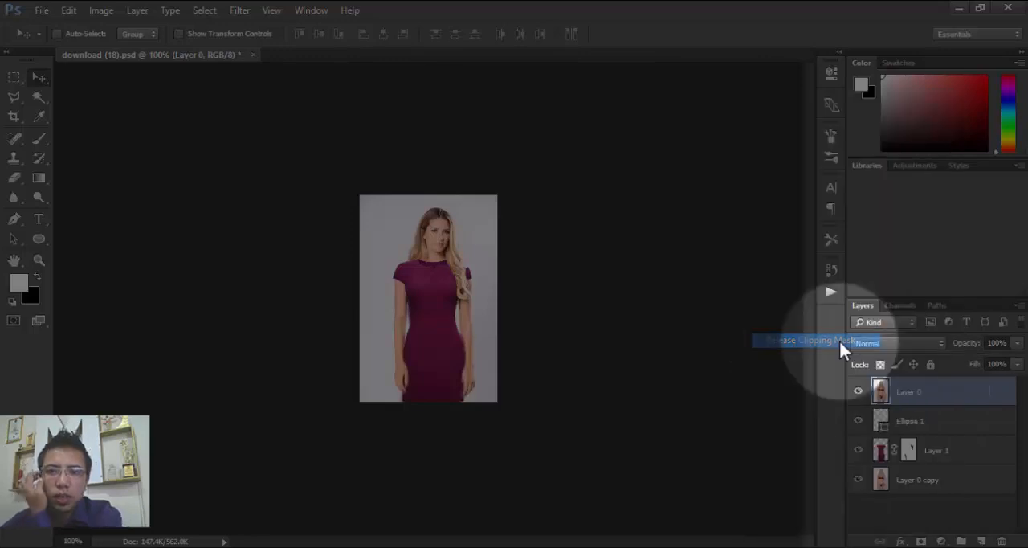
pyautogui.rightClick(921, 398)
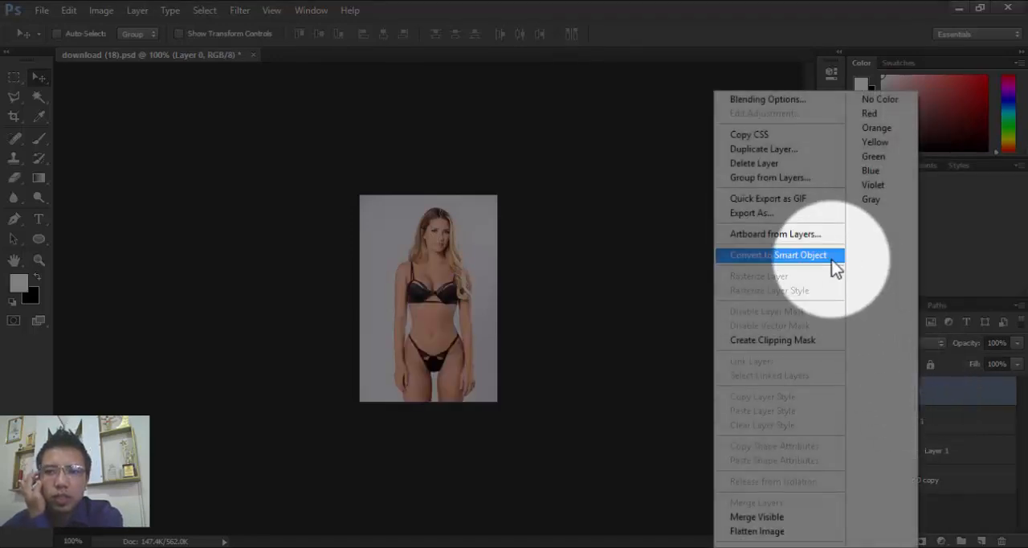
pyautogui.click(797, 340)
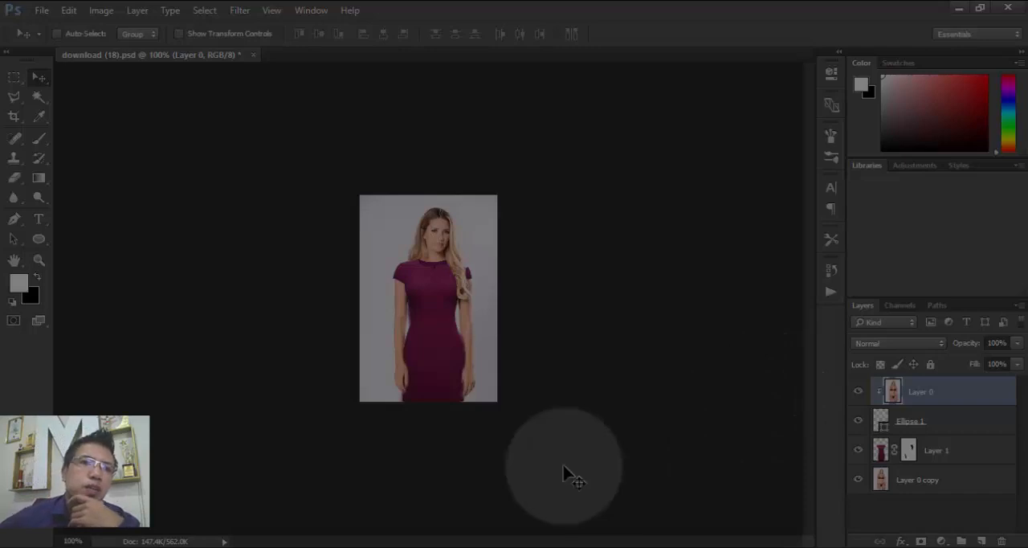
# - Select the Ellipse 1 layer and move the clipping ellipse over the chest, neckline and hair, ending on the plain background beside the arm
pyautogui.click(918, 428)
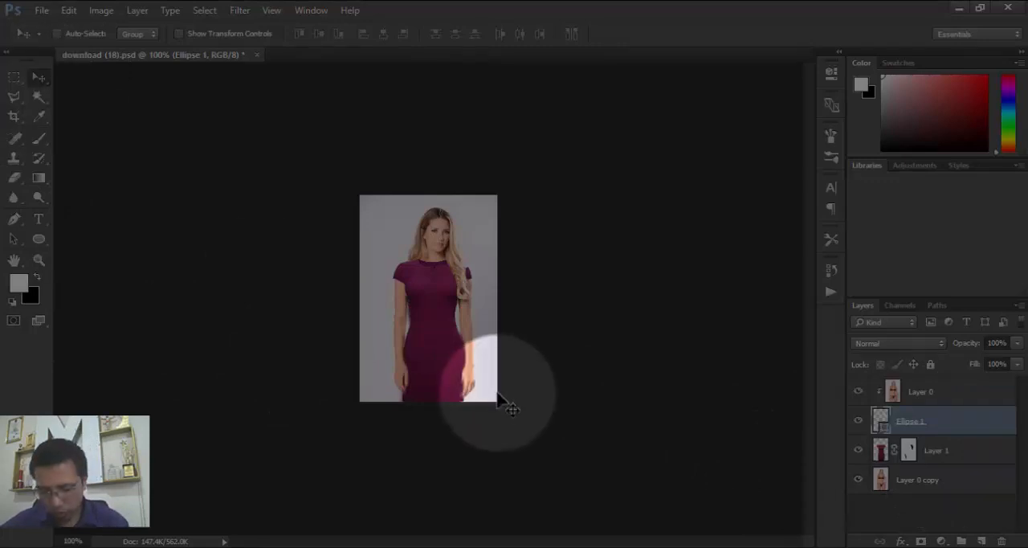
pyautogui.hotkey('ctrl', '+')
pyautogui.hotkey('ctrl', '+')
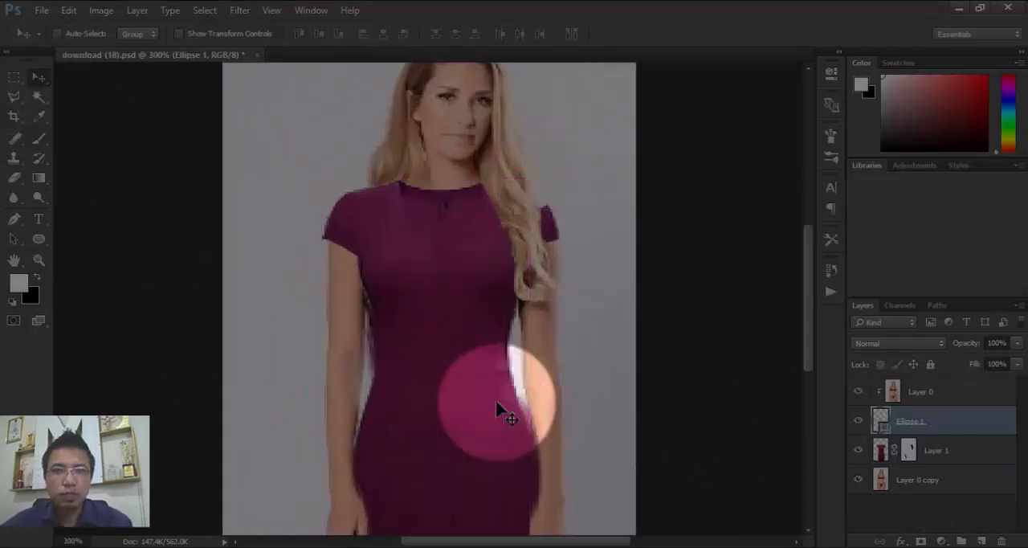
pyautogui.moveTo(514, 200); pyautogui.dragTo(443, 287)
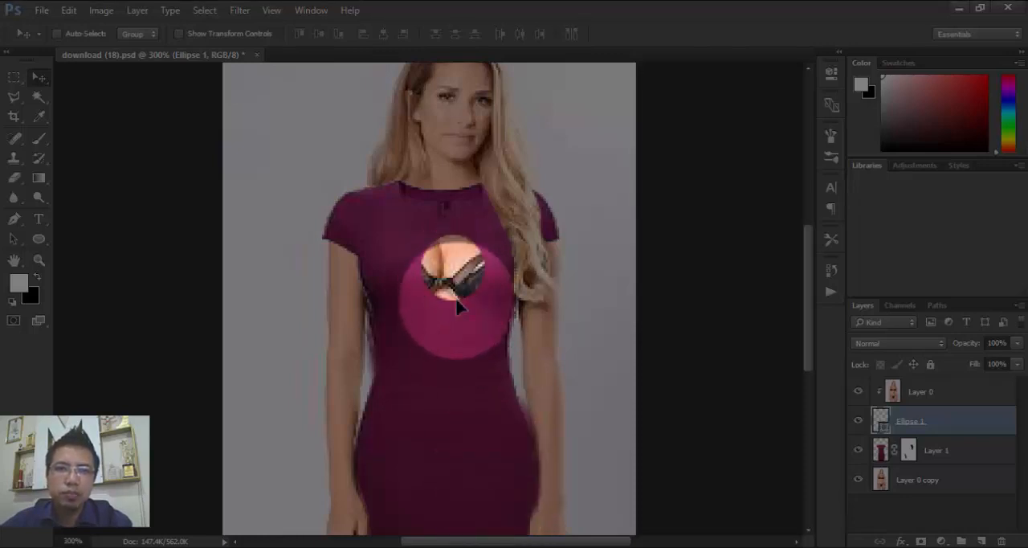
pyautogui.moveTo(463, 277); pyautogui.dragTo(431, 224)
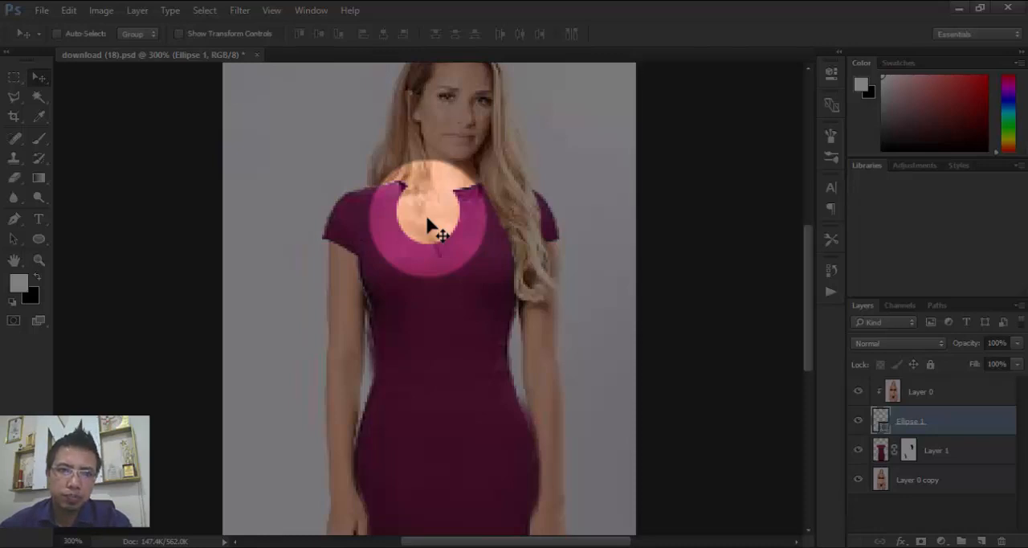
pyautogui.moveTo(428, 225); pyautogui.dragTo(549, 233)
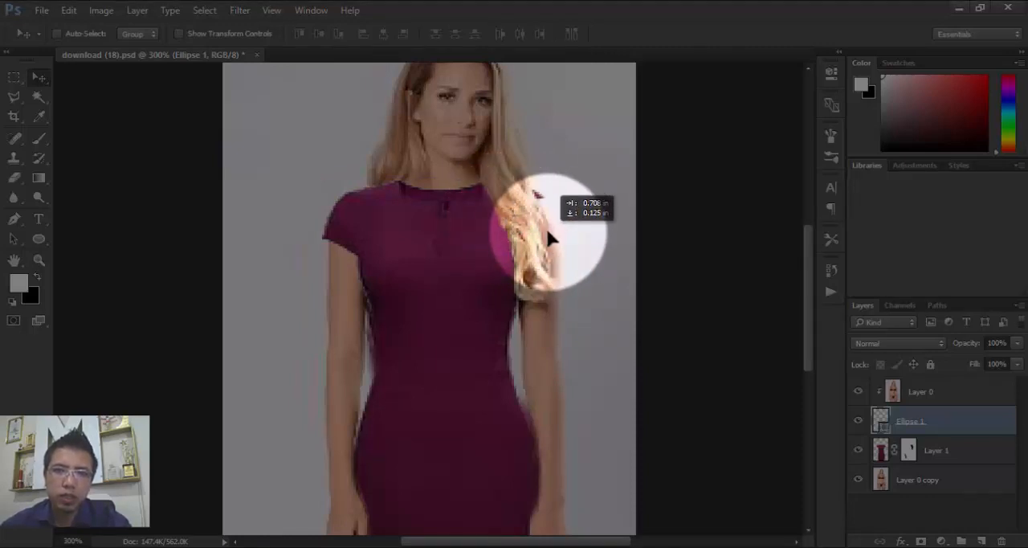
pyautogui.moveTo(549, 233); pyautogui.dragTo(575, 285)
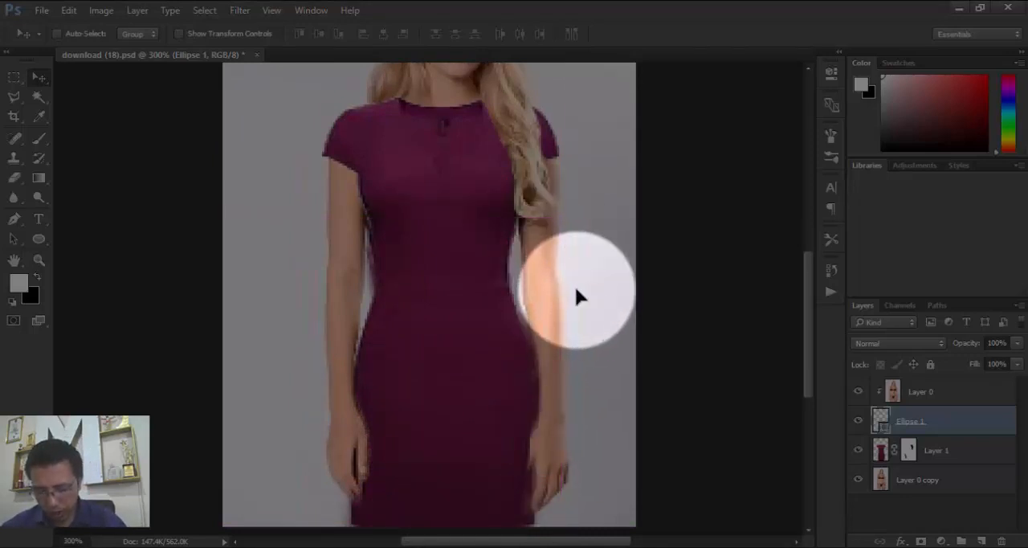
# - Move the ellipse over the waist, neckline and the shoulder without hair, and close the document
pyautogui.press('ctrl')
pyautogui.hotkey('ctrl', '-')
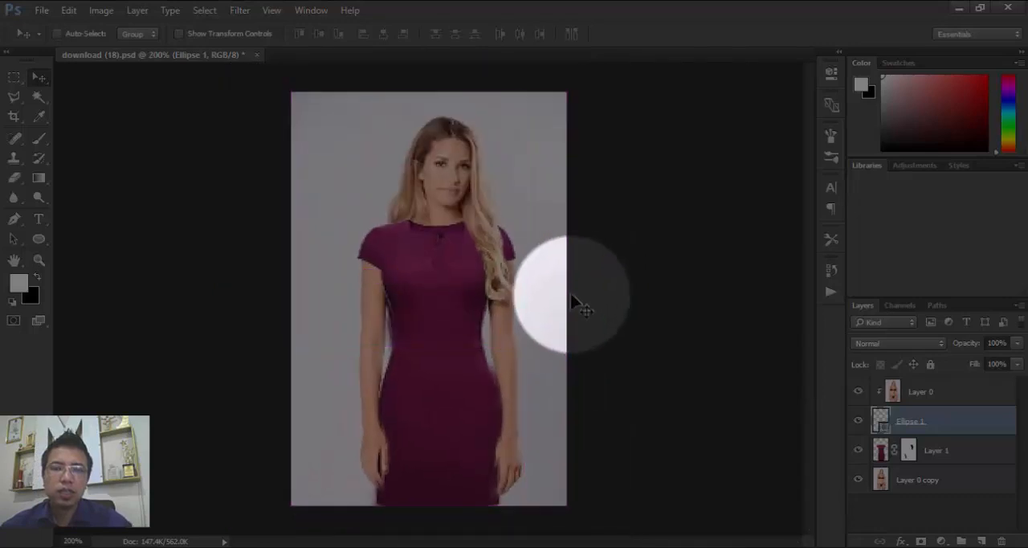
pyautogui.moveTo(573, 299); pyautogui.dragTo(433, 374)
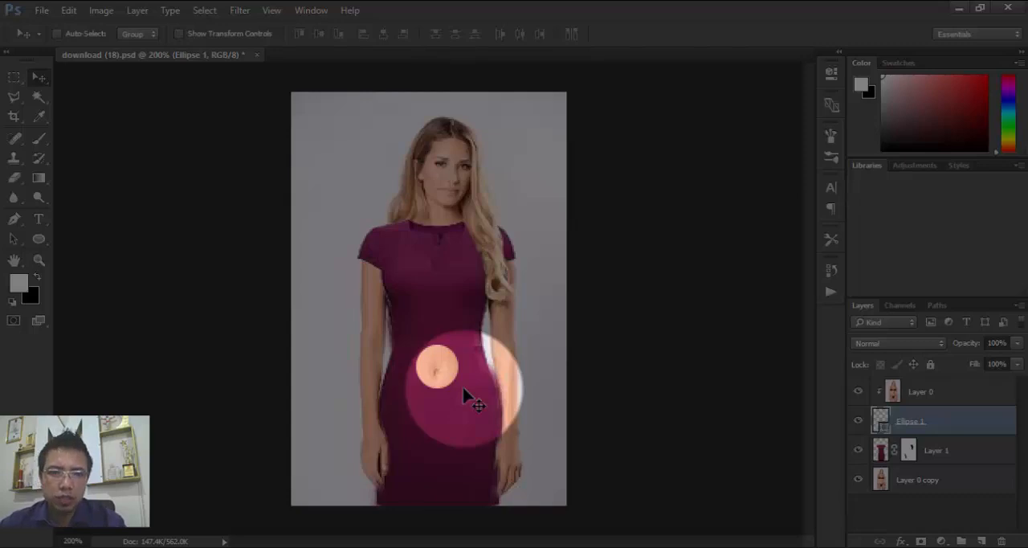
pyautogui.moveTo(463, 393); pyautogui.dragTo(421, 239)
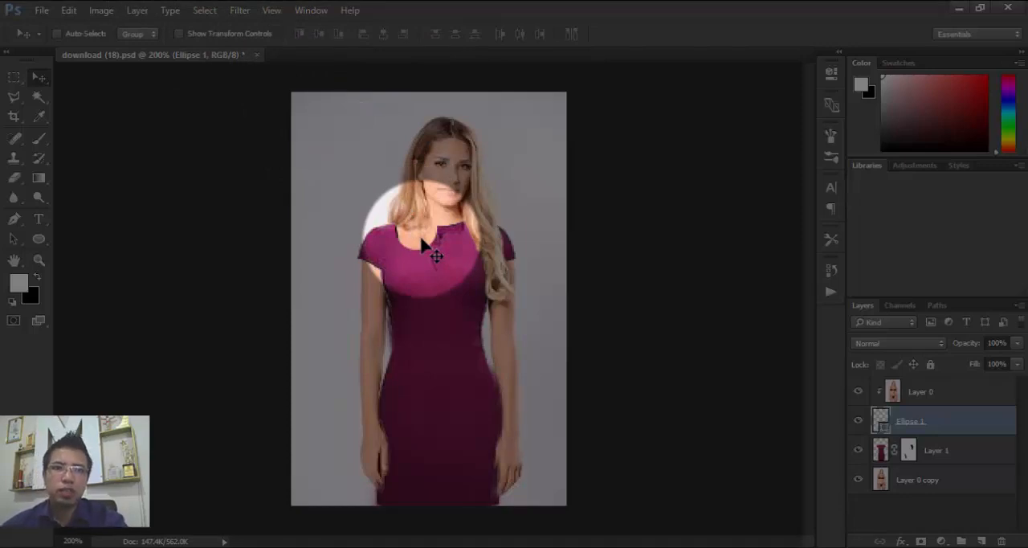
pyautogui.moveTo(422, 240); pyautogui.dragTo(257, 56)
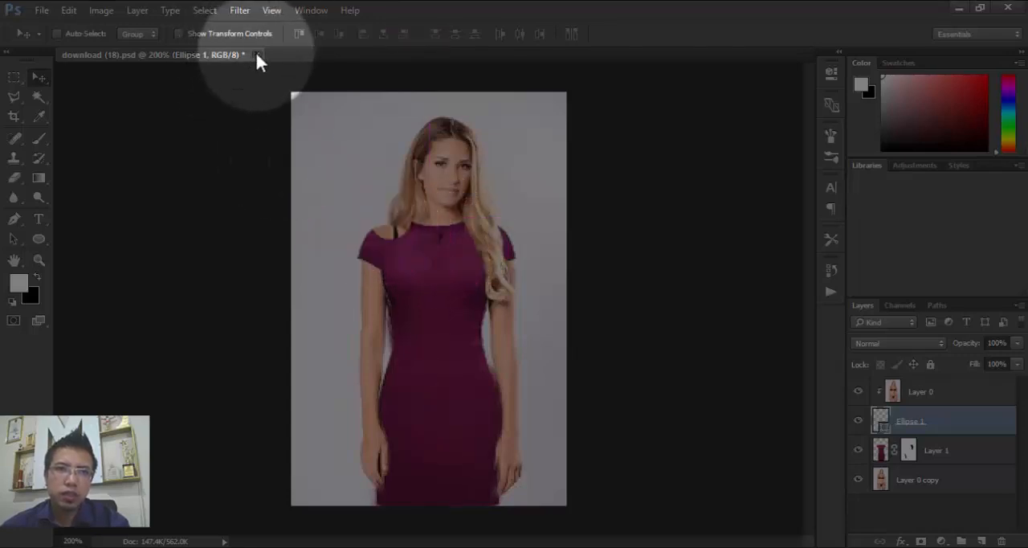
pyautogui.click(256, 56)
pyautogui.click(531, 226)
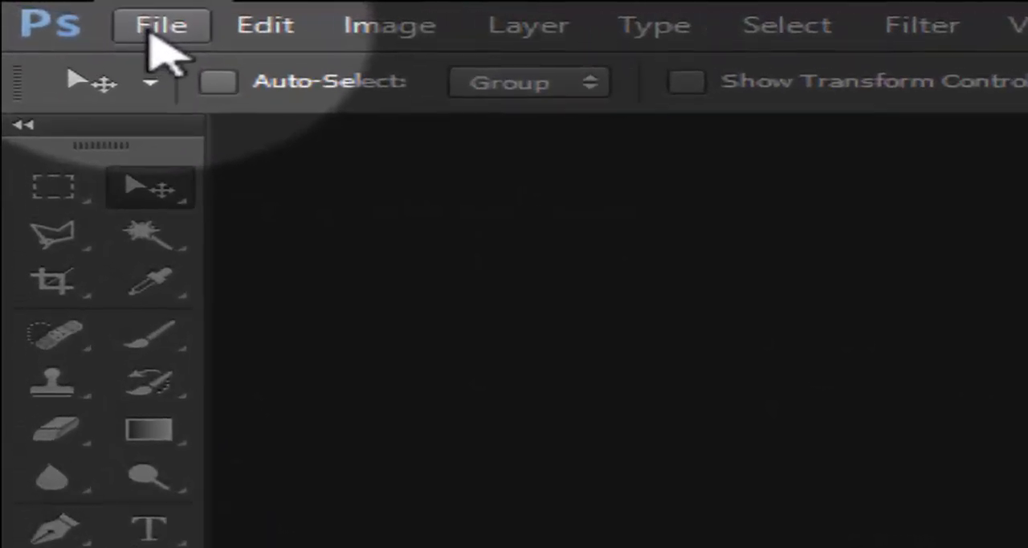
# - Start a new document with the Photo document type and the Landscape, 5 x 7 size
pyautogui.click(153, 31)
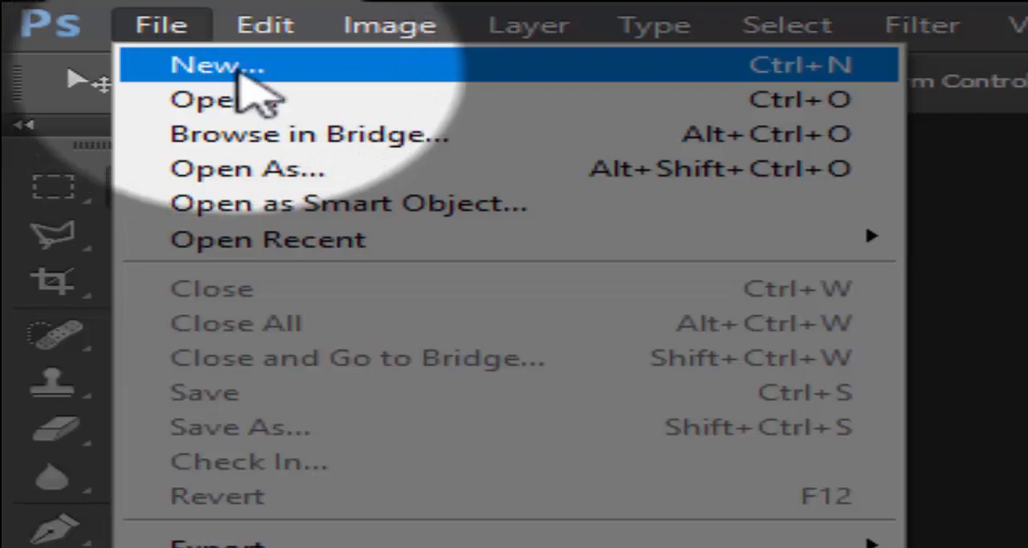
pyautogui.click(241, 78)
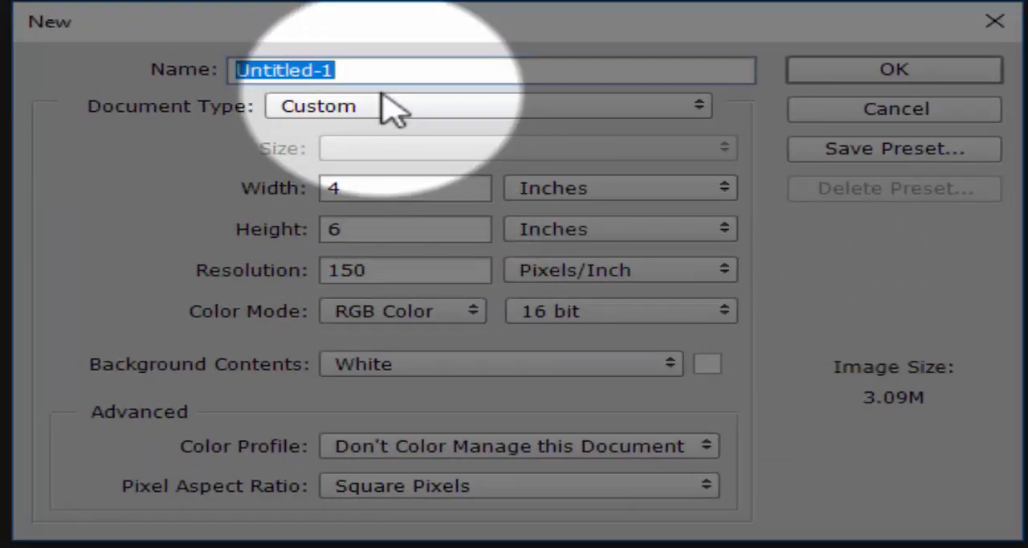
pyautogui.click(337, 120)
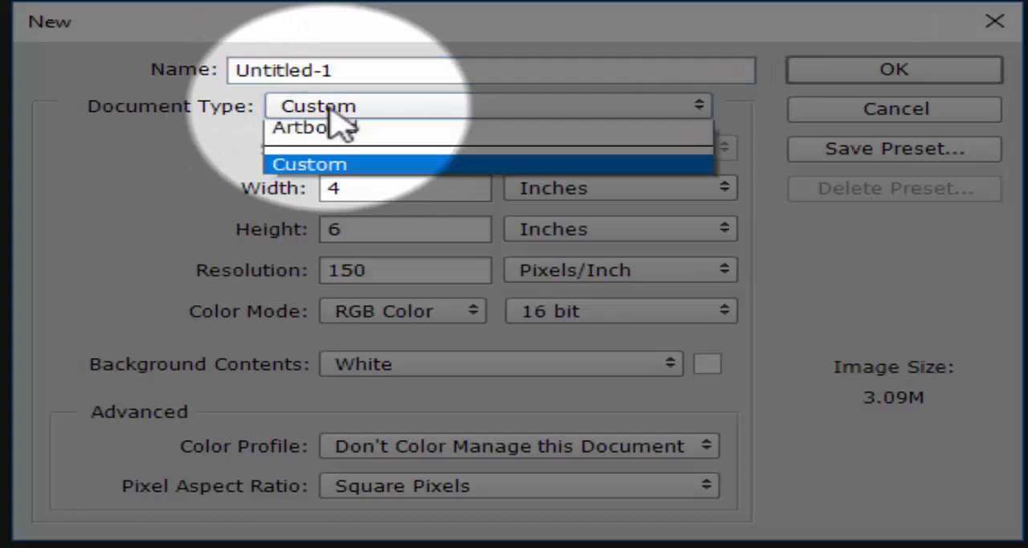
pyautogui.click(330, 222)
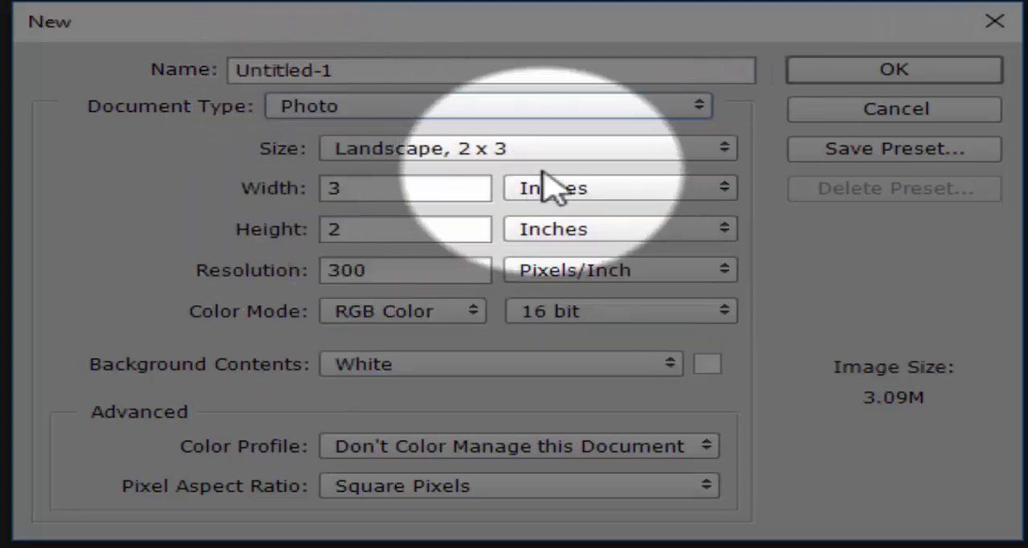
pyautogui.click(535, 152)
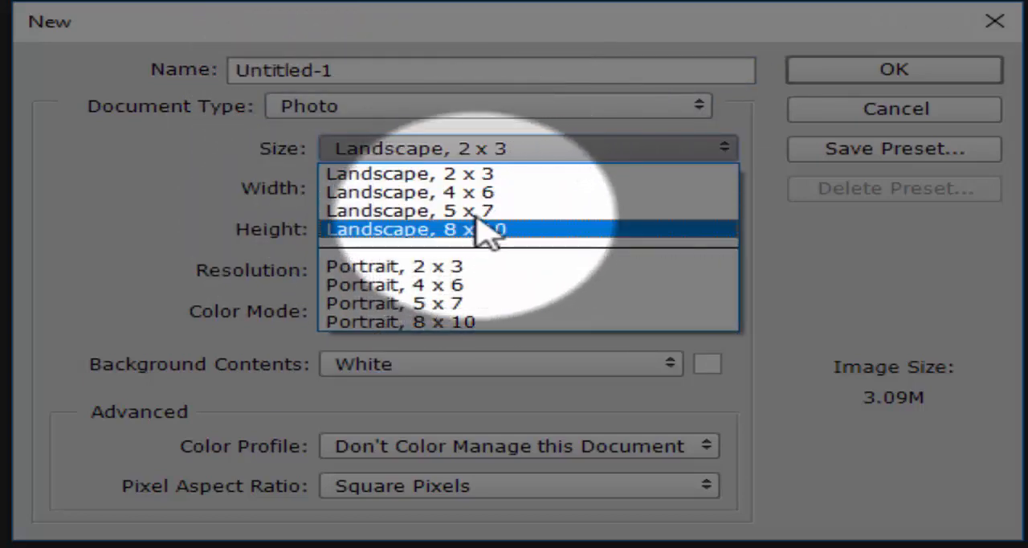
pyautogui.click(481, 211)
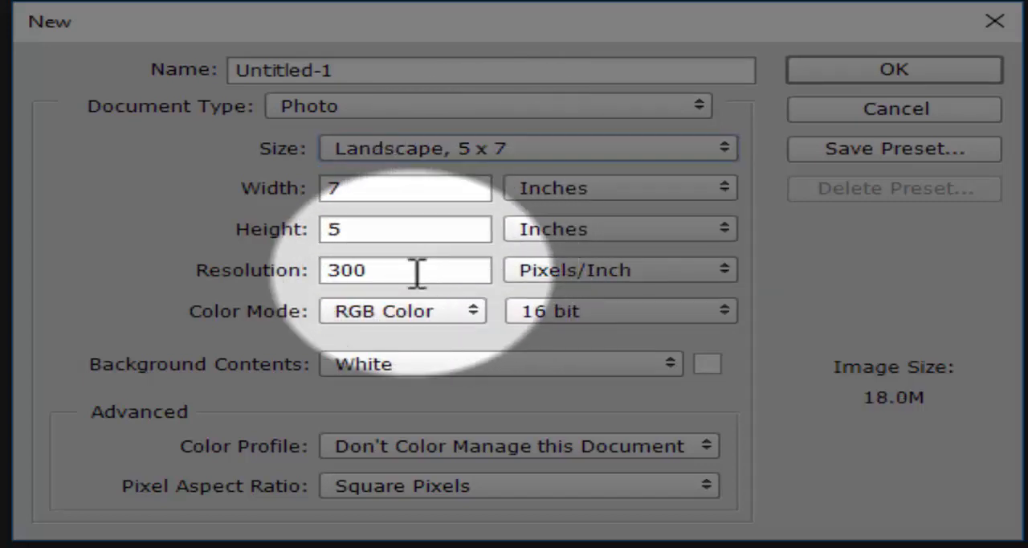
# - Set the new document's resolution to 150 pixels/inch and its background contents to Transparent, keeping 16 bit color depth
pyautogui.moveTo(415, 274); pyautogui.dragTo(318, 273)
pyautogui.write('150')
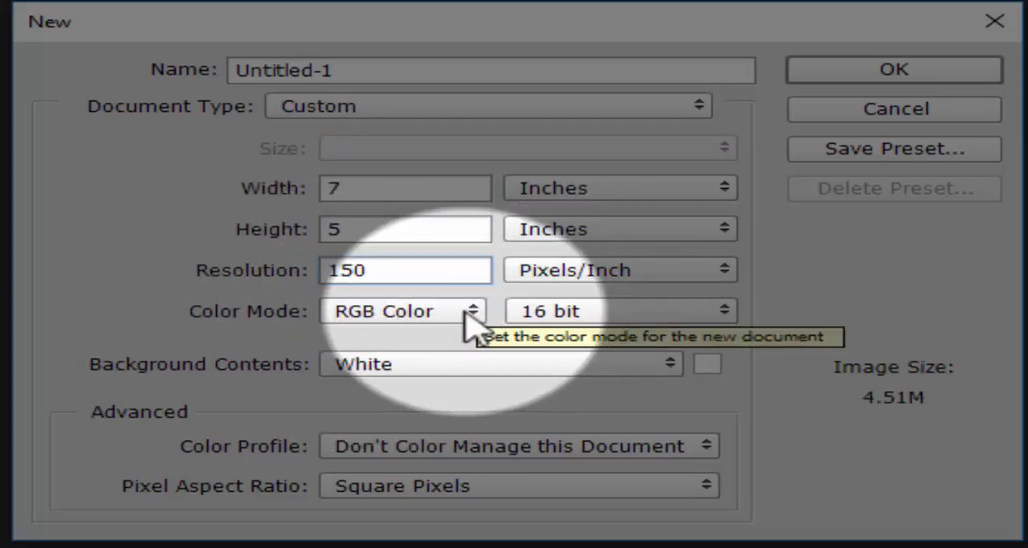
pyautogui.click(468, 368)
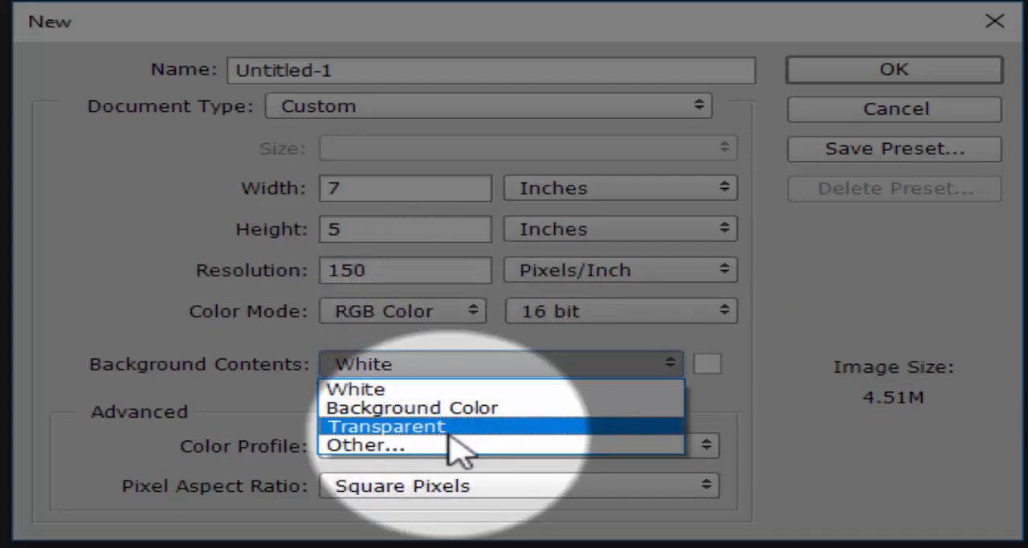
pyautogui.click(450, 429)
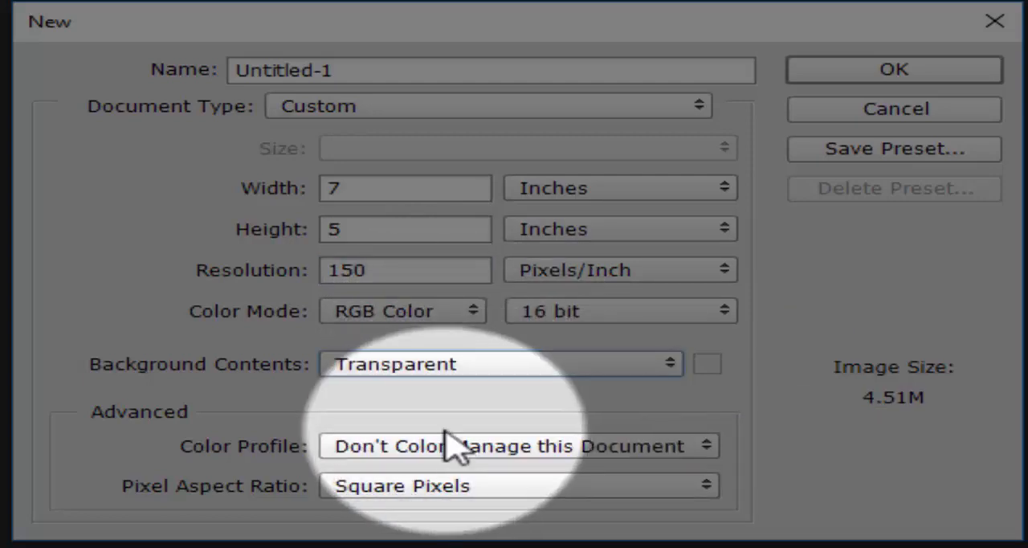
pyautogui.click(566, 315)
pyautogui.click(557, 373)
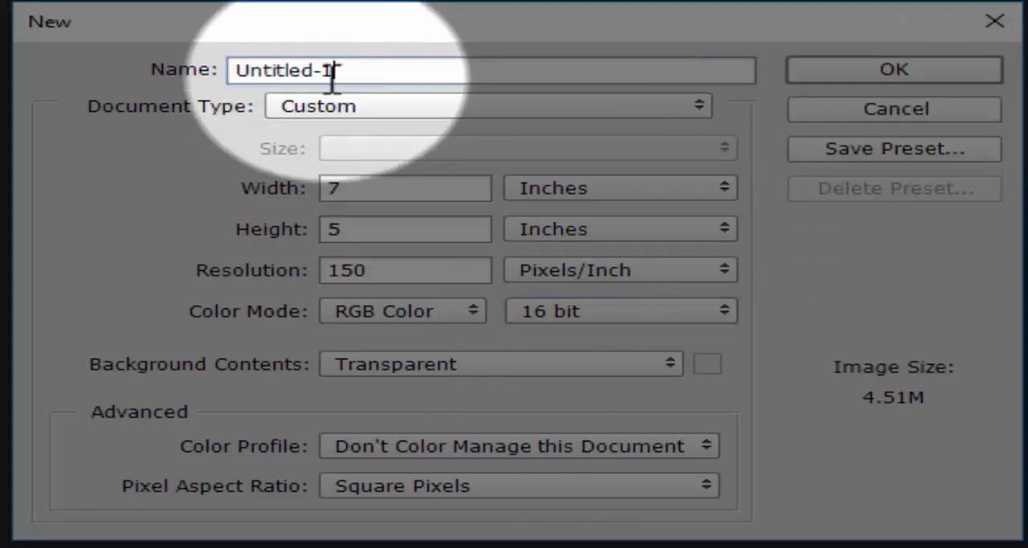
# - Name the new document masking and create it
pyautogui.moveTo(331, 70); pyautogui.dragTo(154, 80)
pyautogui.write('masking')
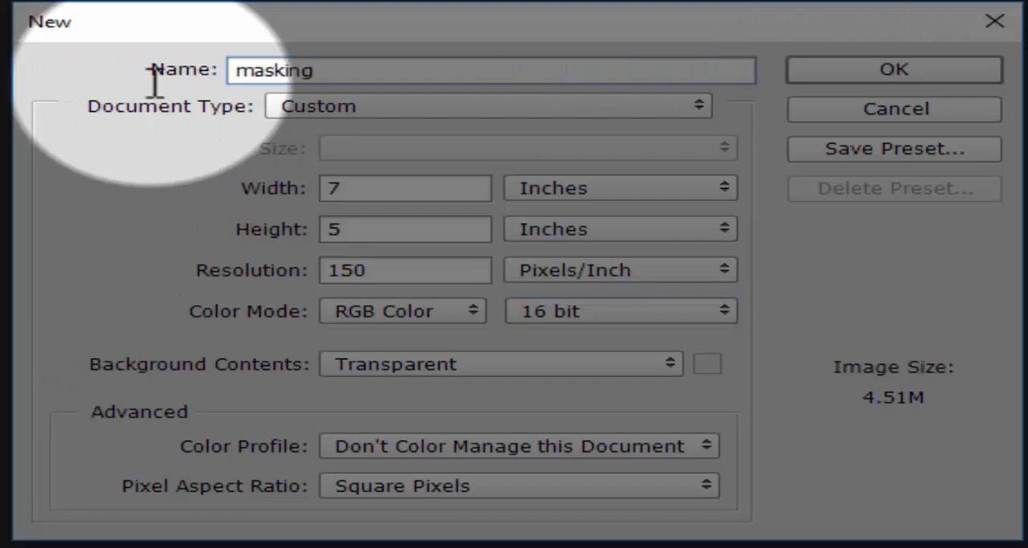
pyautogui.click(846, 78)
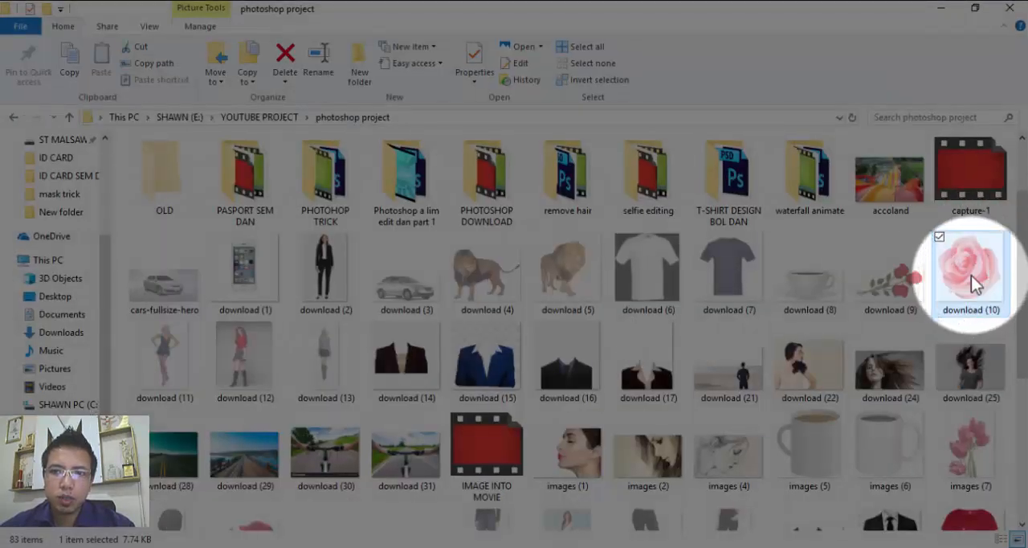
# - Place the rose image download (10) from the photoshop project folder into the masking document and commit the placement
pyautogui.moveTo(971, 277); pyautogui.dragTo(350, 305)
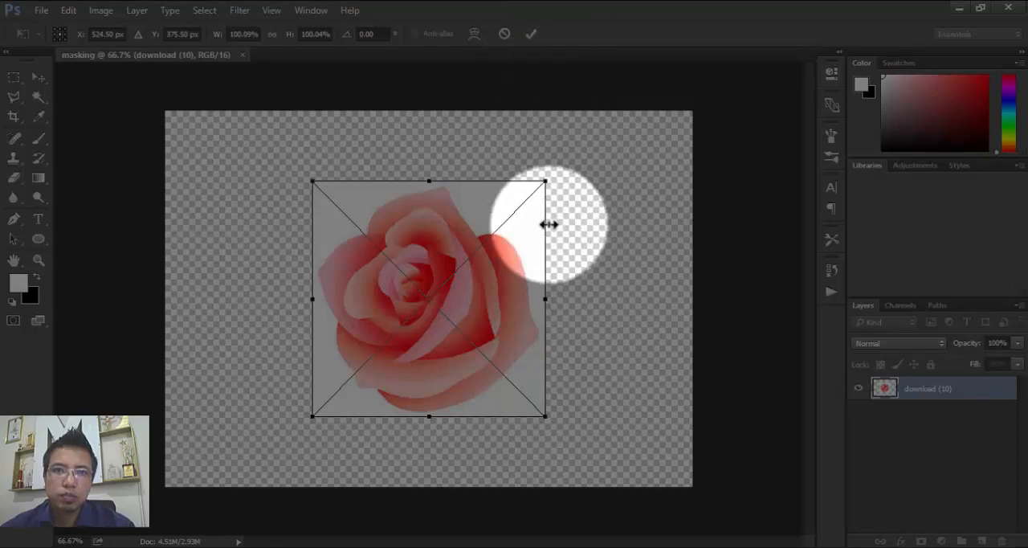
pyautogui.click(42, 79)
pyautogui.click(472, 227)
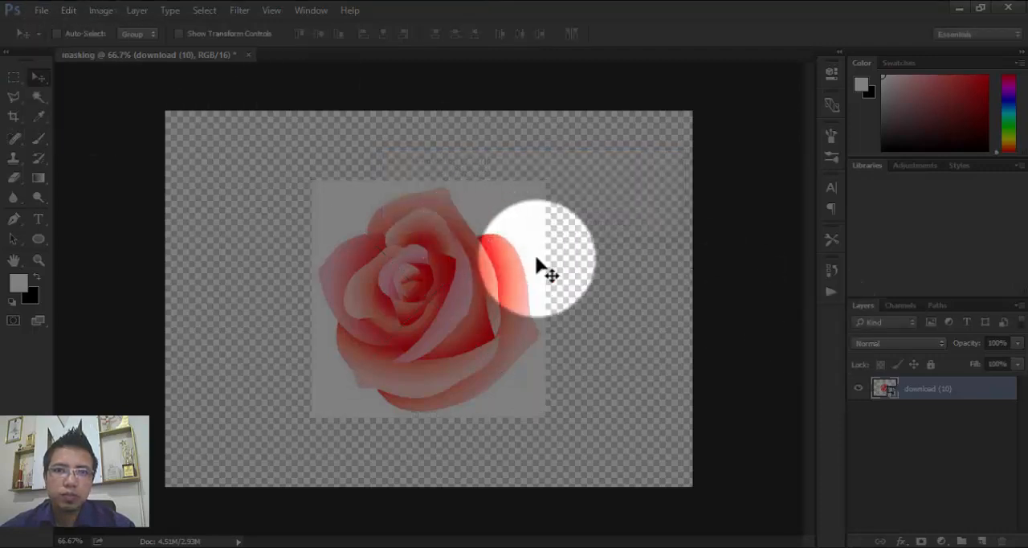
# - Open the contents of the download (10) smart object and try to move its Background layer within the document
pyautogui.doubleClick(887, 392)
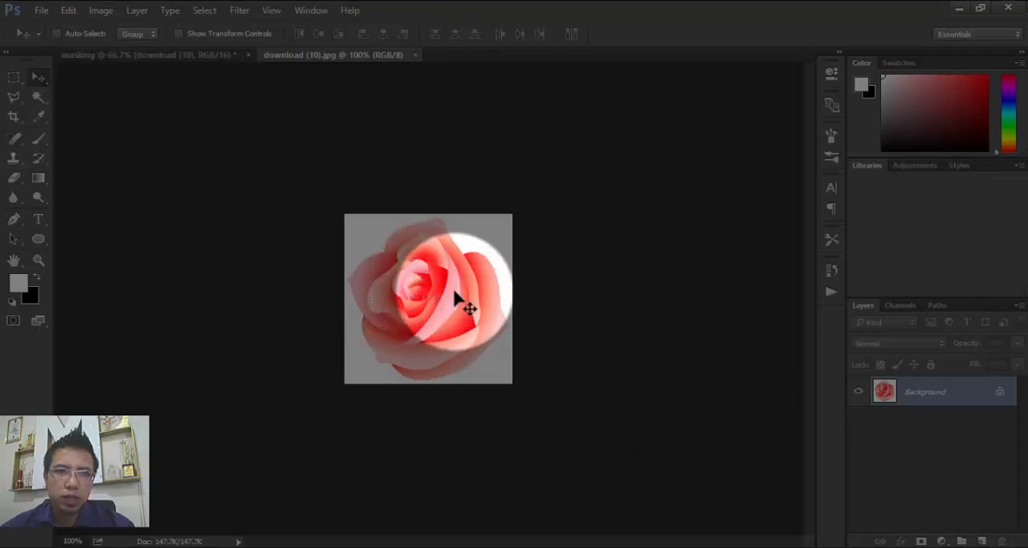
pyautogui.moveTo(454, 290)
pyautogui.mouseDown()
pyautogui.moveTo(425, 236)
pyautogui.moveTo(461, 305)
pyautogui.mouseUp()
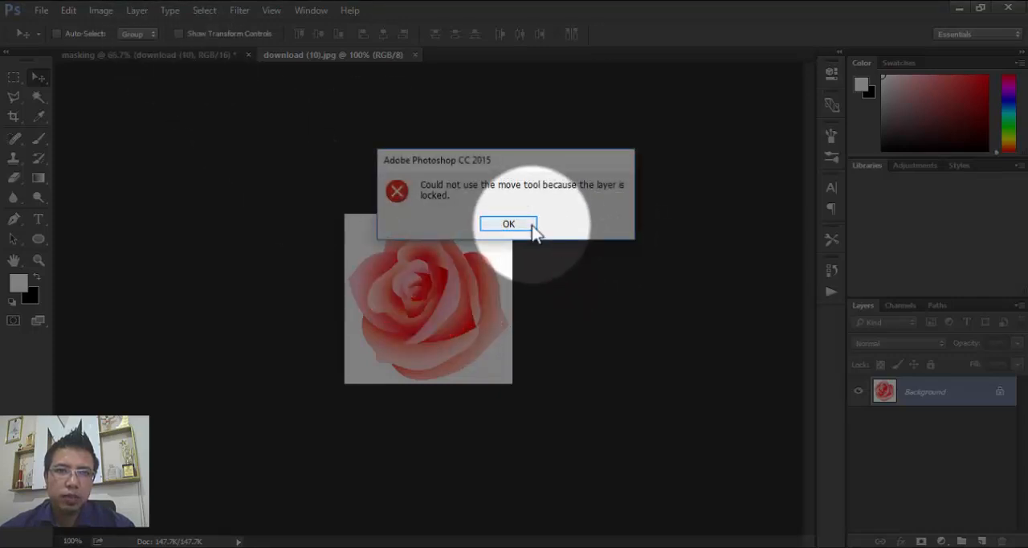
pyautogui.click(528, 223)
# - Copy the rose from download (10).jpg into the masking document as a new layer on top of the placed rose
pyautogui.click(207, 55)
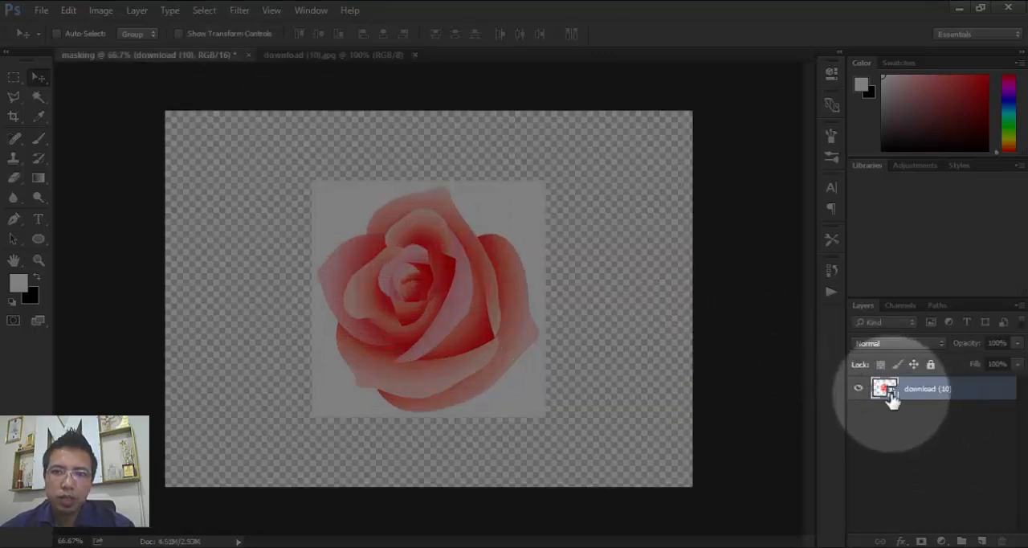
pyautogui.click(305, 55)
pyautogui.moveTo(469, 298)
pyautogui.mouseDown()
pyautogui.moveTo(280, 115)
pyautogui.moveTo(201, 83)
pyautogui.moveTo(197, 62)
pyautogui.moveTo(284, 192)
pyautogui.moveTo(477, 302)
pyautogui.mouseUp()
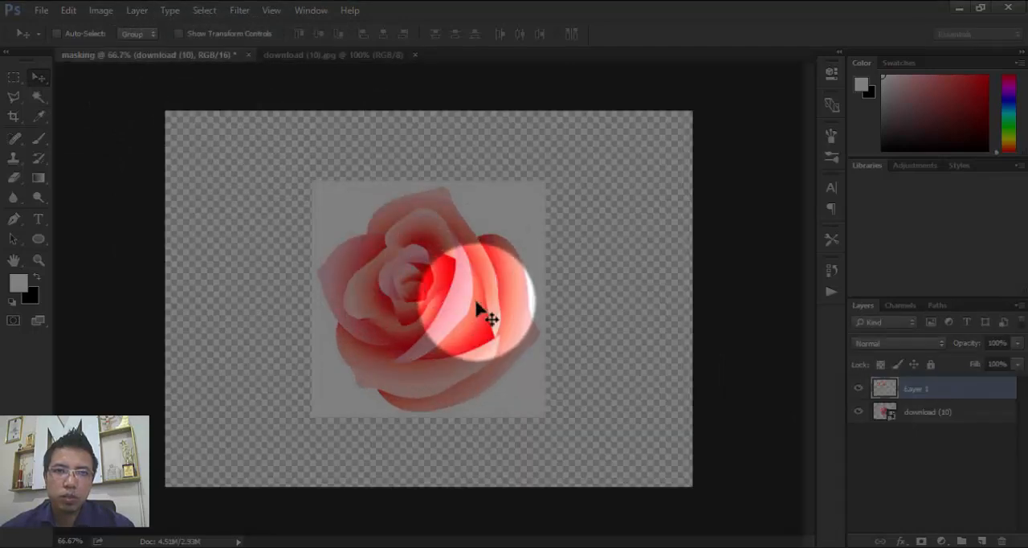
# - Select the download (10) layer in the masking document and close the separate download (10).jpg document
pyautogui.click(894, 421)
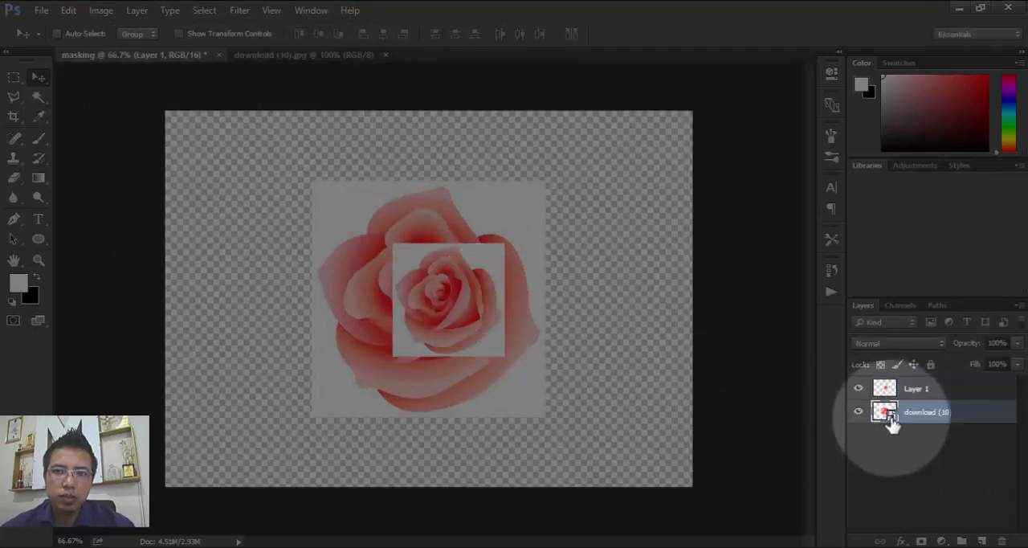
pyautogui.hotkey('ctrl', 'Tab')
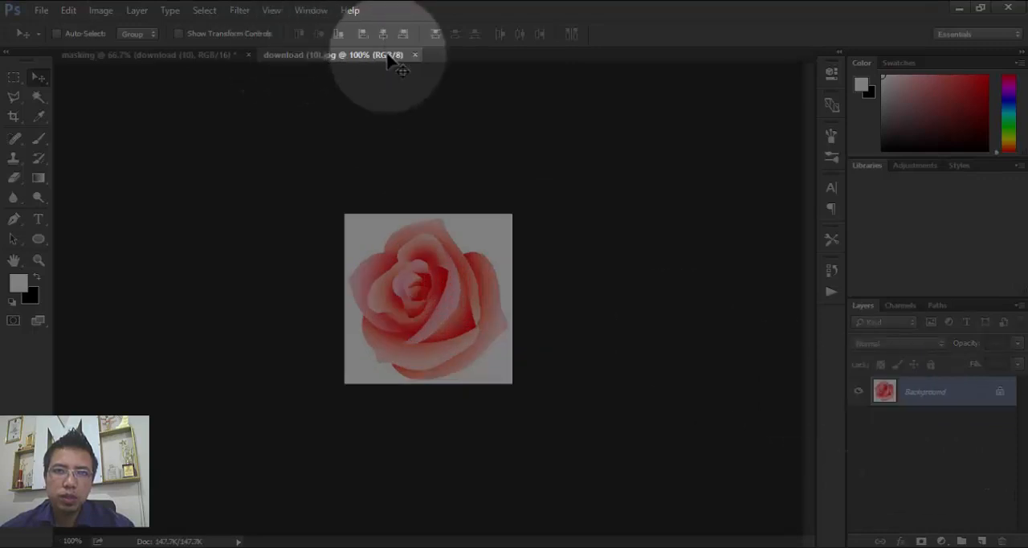
pyautogui.click(416, 54)
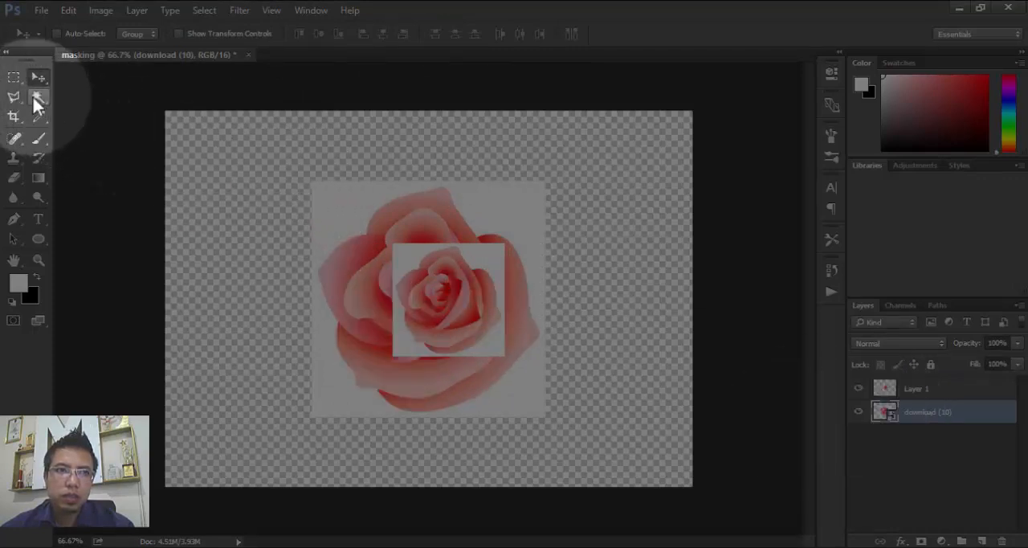
# - Try to clear the download (10) smart object using a rectangular selection around the whole canvas
pyautogui.click(14, 78)
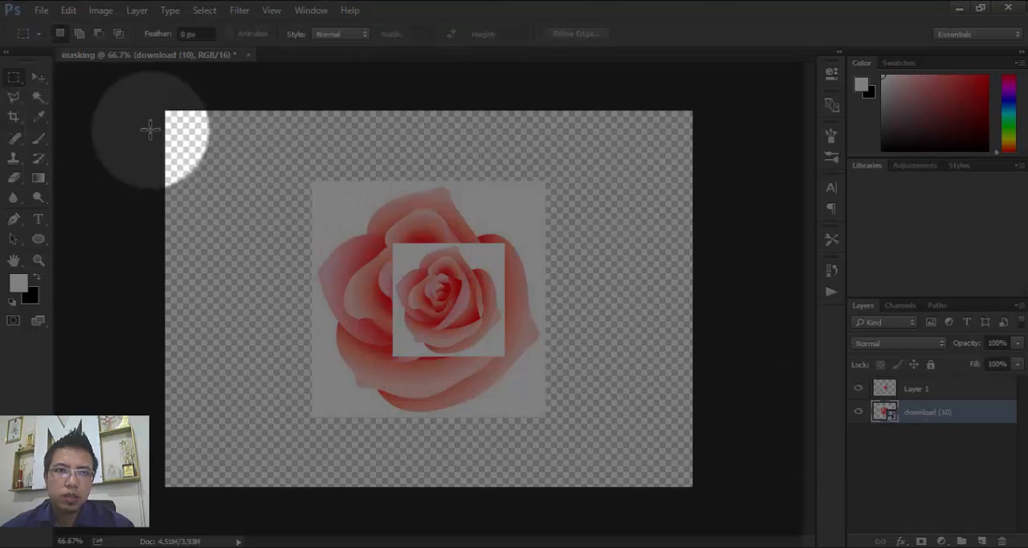
pyautogui.moveTo(161, 109); pyautogui.dragTo(906, 535)
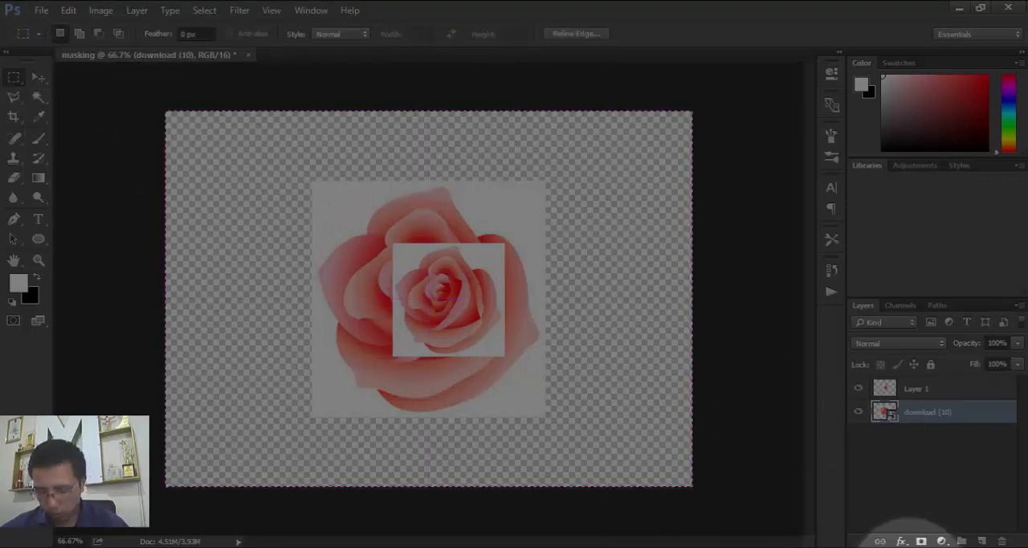
pyautogui.press('Delete')
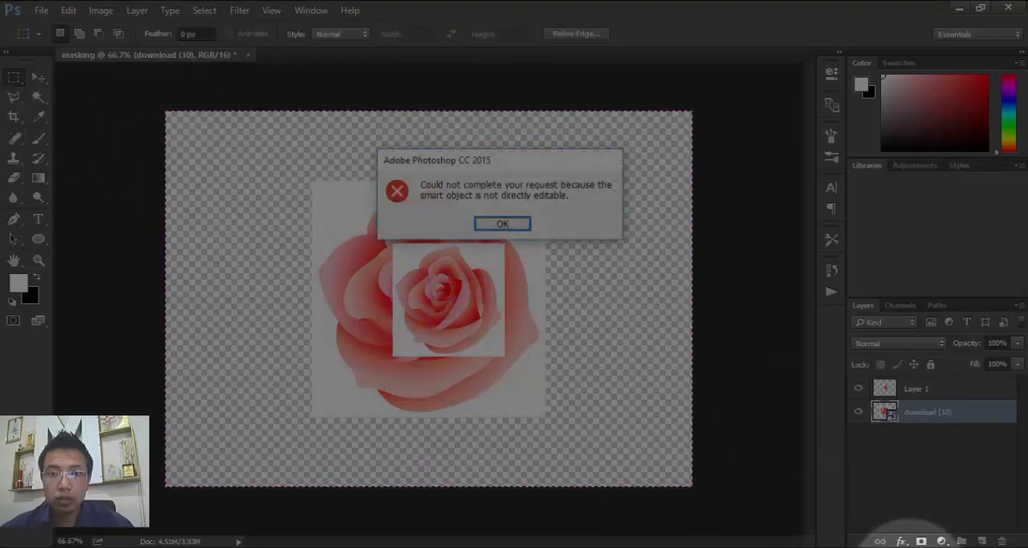
pyautogui.click(492, 225)
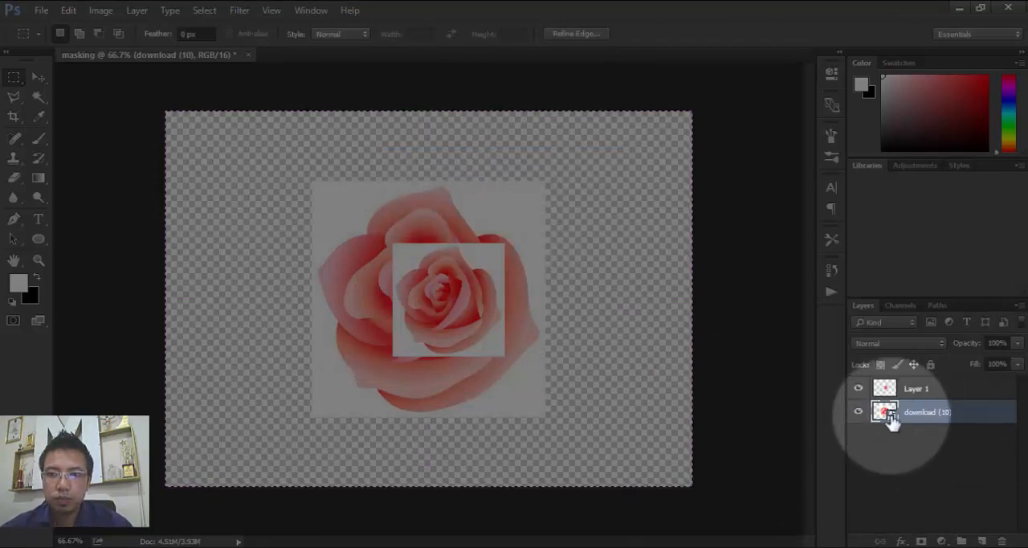
# - Delete the download (10) smart object layer and add a new empty layer beneath Layer 1
pyautogui.rightClick(890, 418)
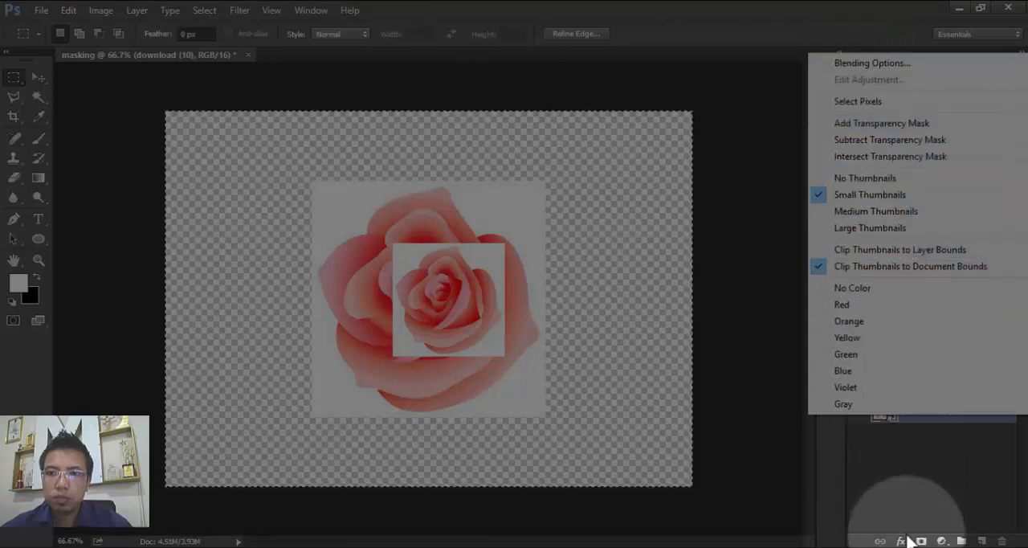
pyautogui.click(909, 486)
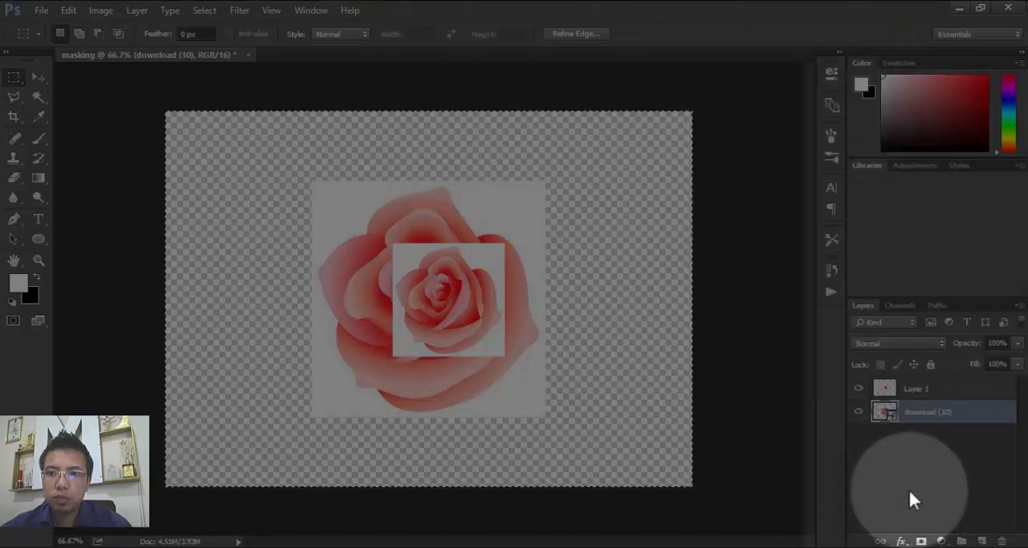
pyautogui.click(1004, 540)
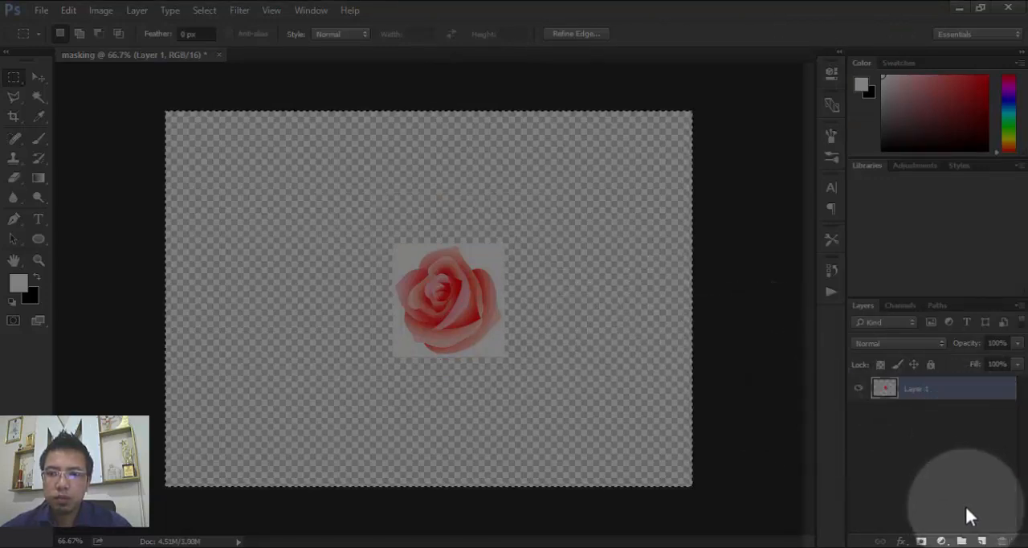
pyautogui.click(984, 542)
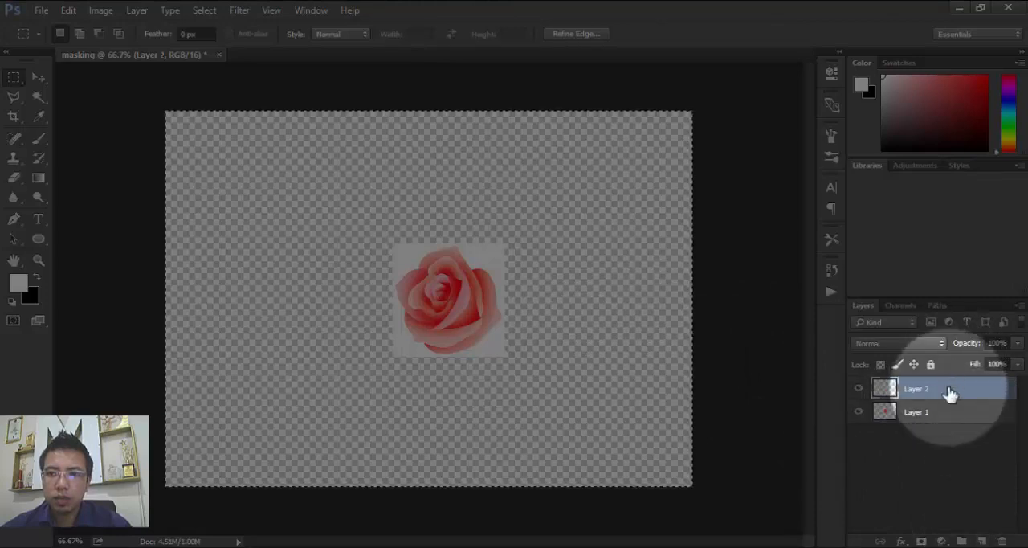
pyautogui.moveTo(945, 390); pyautogui.dragTo(942, 441)
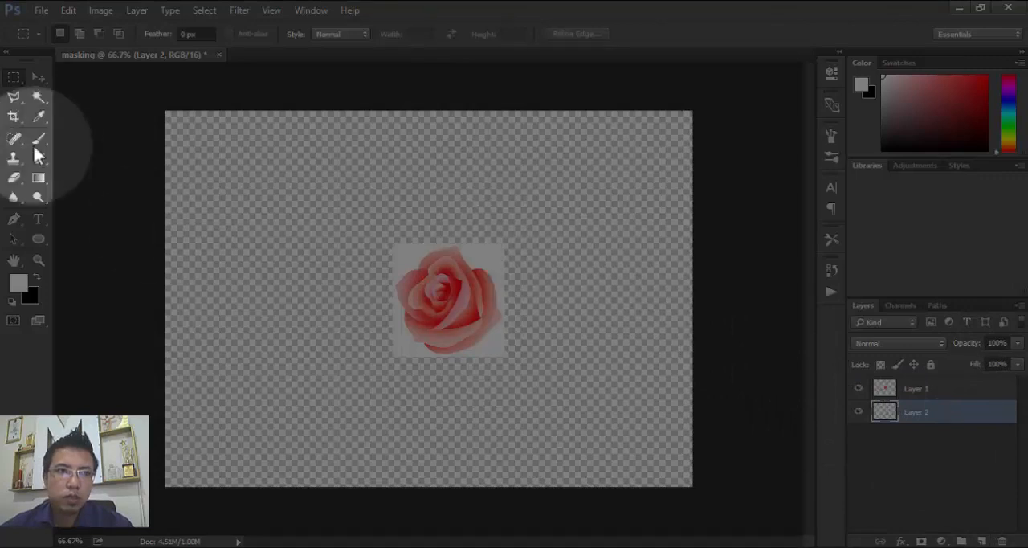
# - Move the rose on Layer 1 up the canvas and centre it horizontally
pyautogui.click(40, 78)
pyautogui.moveTo(481, 338); pyautogui.dragTo(567, 249)
pyautogui.click(948, 390)
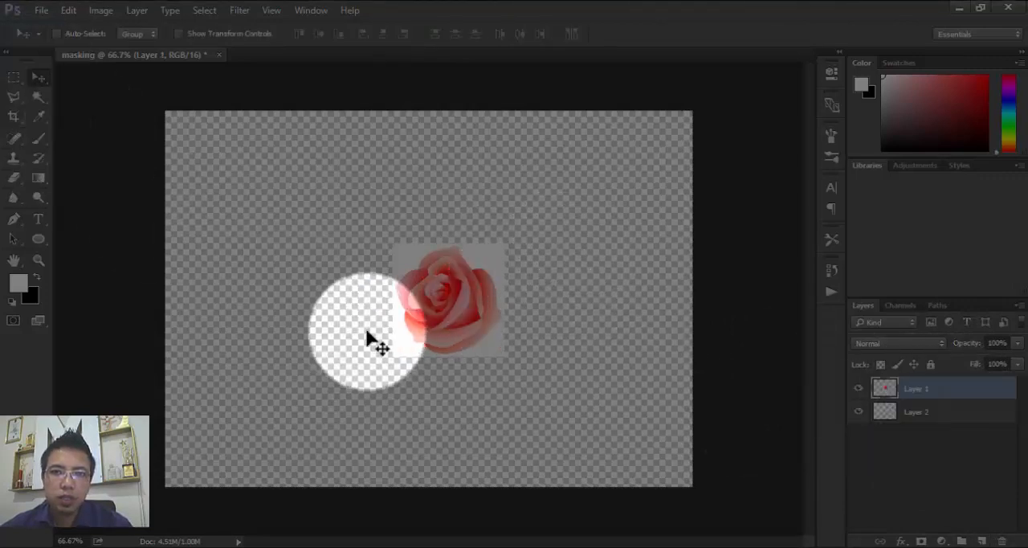
pyautogui.moveTo(371, 340); pyautogui.dragTo(388, 278)
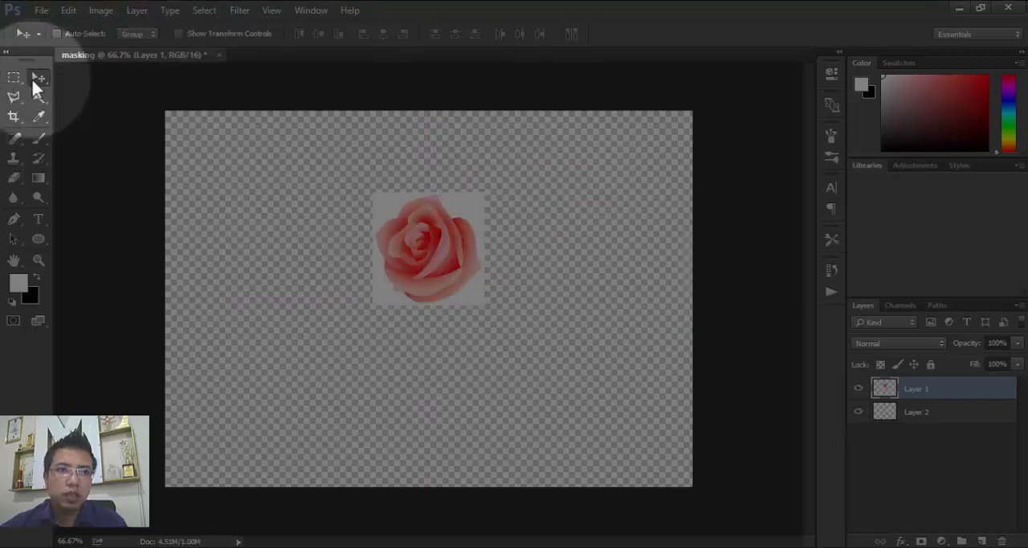
# - Show the transform controls, scale the rose to about 258% in both directions, and position it near the canvas centre
pyautogui.click(177, 34)
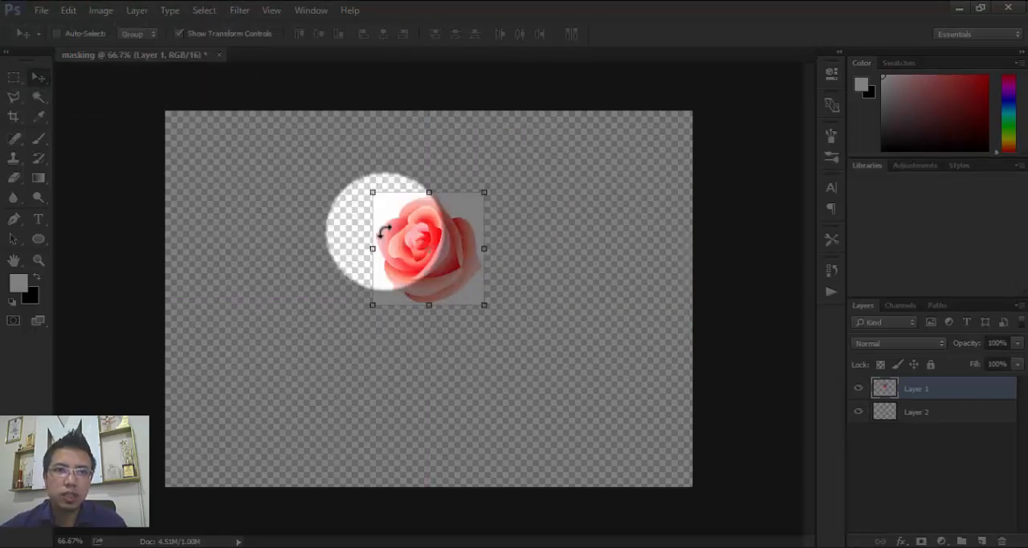
pyautogui.moveTo(481, 306); pyautogui.dragTo(659, 482)
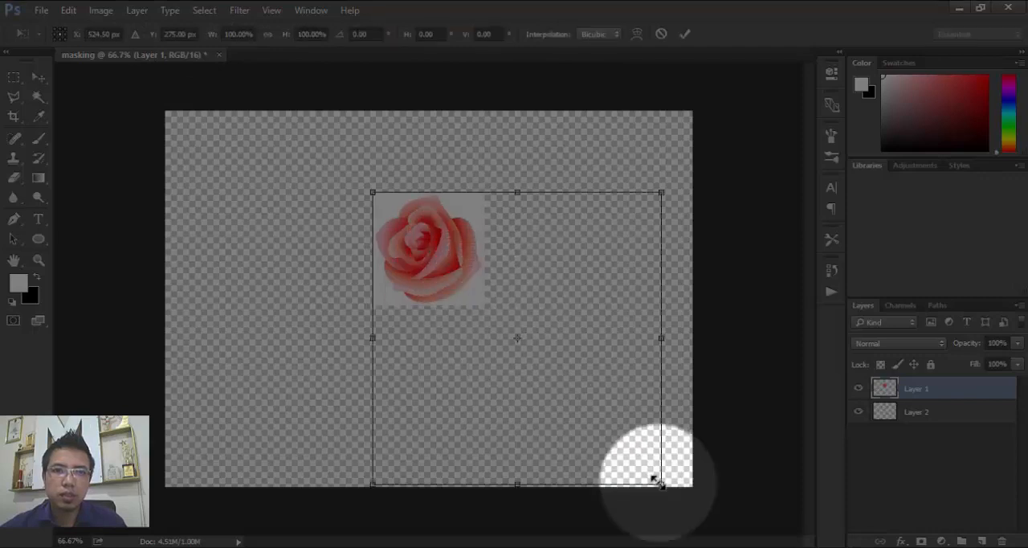
pyautogui.moveTo(583, 395); pyautogui.dragTo(482, 348)
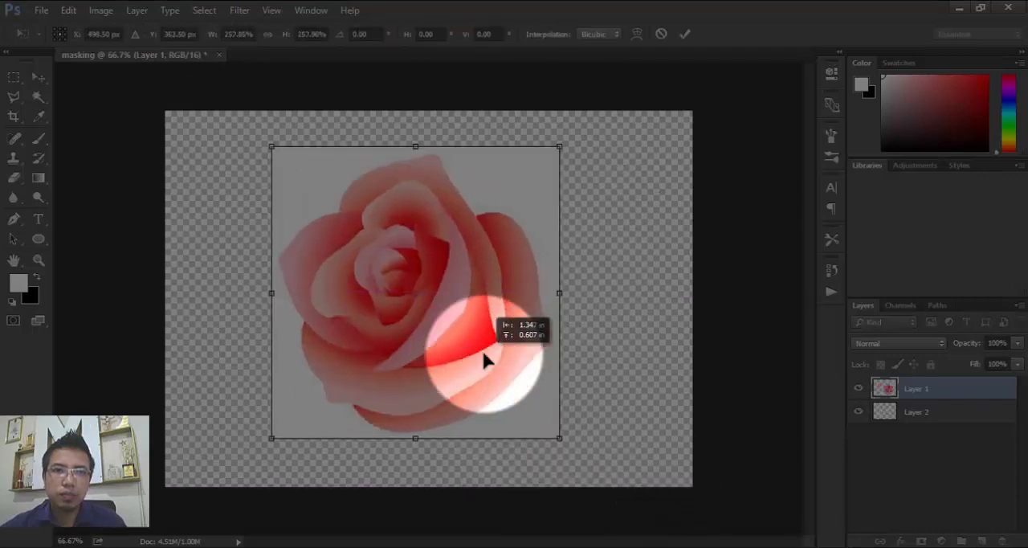
pyautogui.click(684, 31)
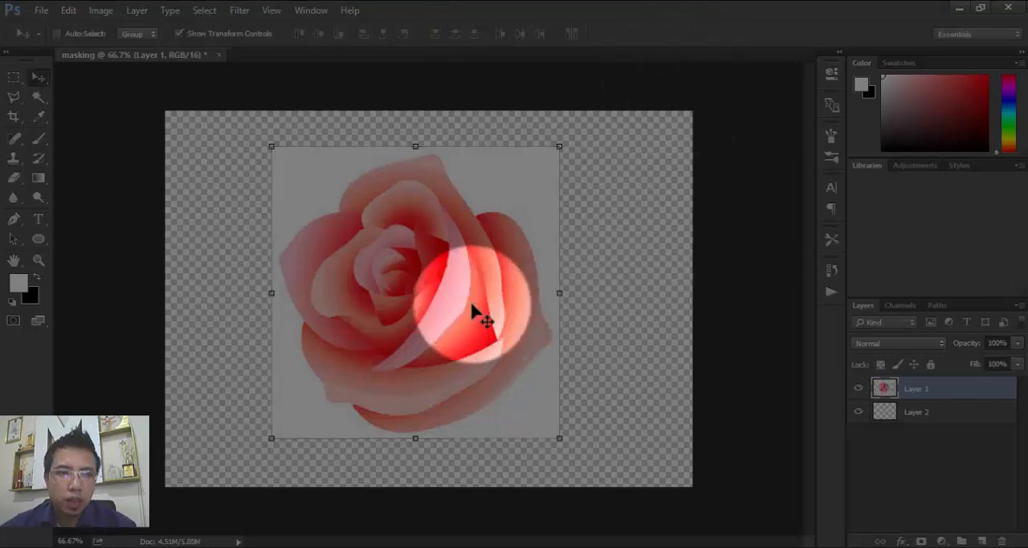
# - Add the text masking over the rose, formatted in Stencil Regular at 60 pt
pyautogui.click(38, 218)
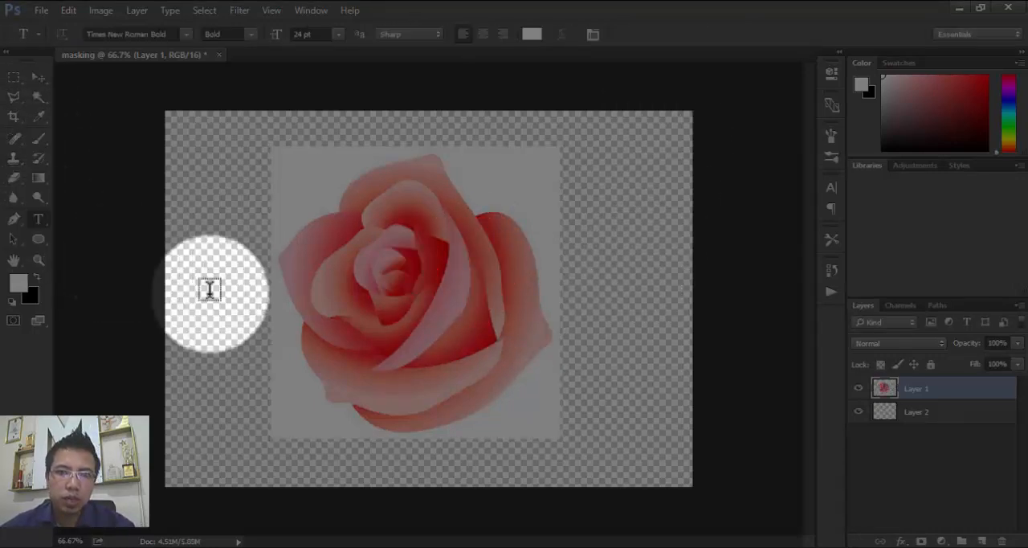
pyautogui.click(240, 277)
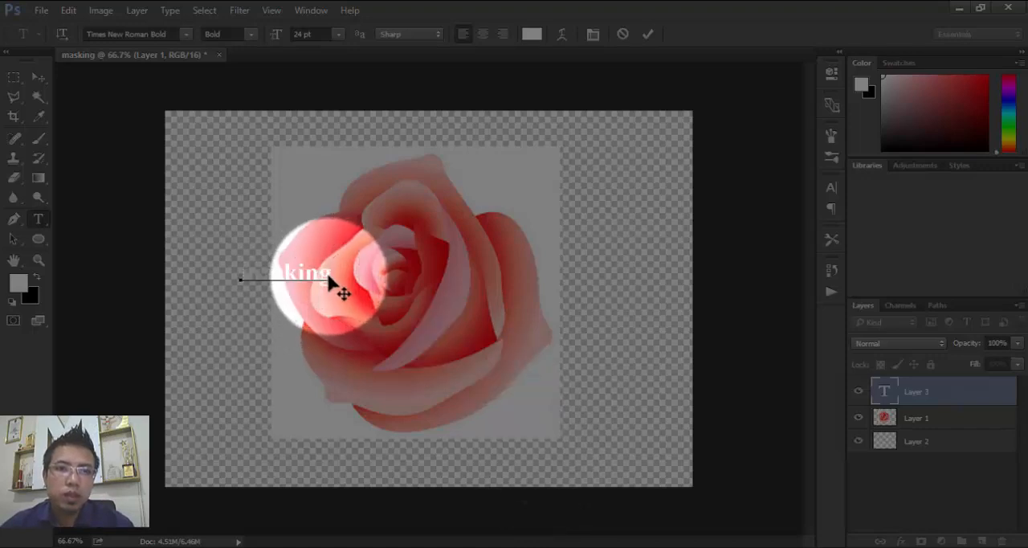
pyautogui.moveTo(329, 273); pyautogui.dragTo(156, 279)
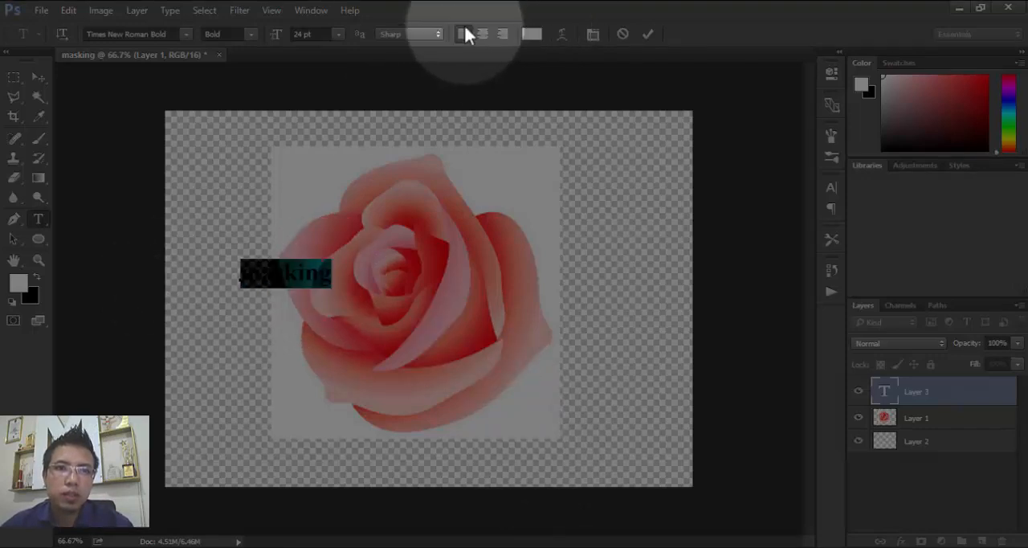
pyautogui.click(339, 33)
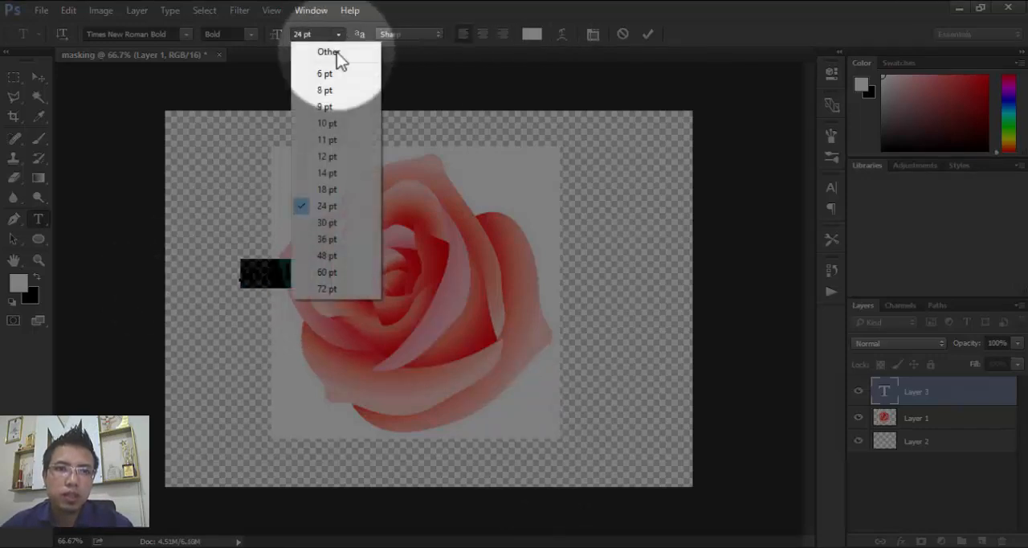
pyautogui.click(321, 271)
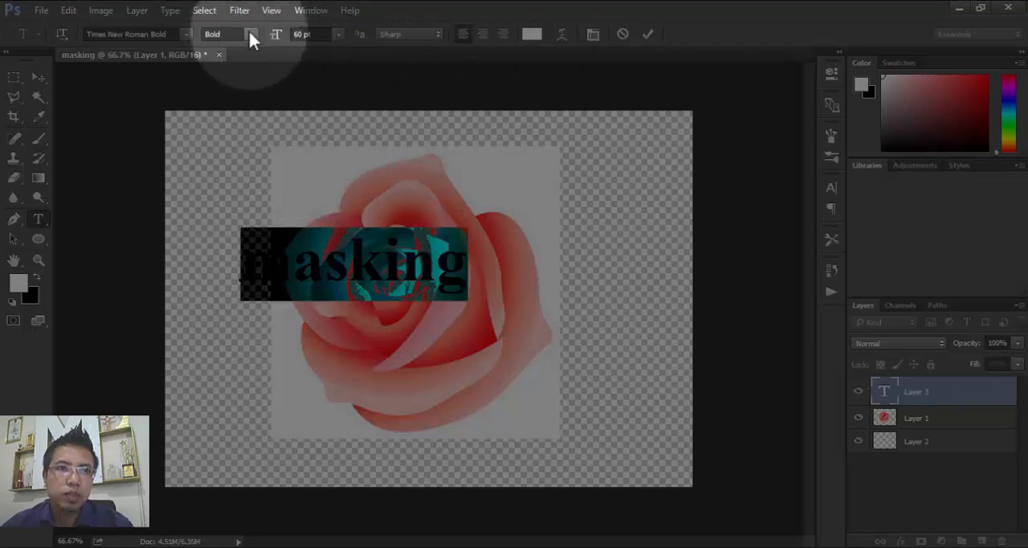
pyautogui.click(186, 34)
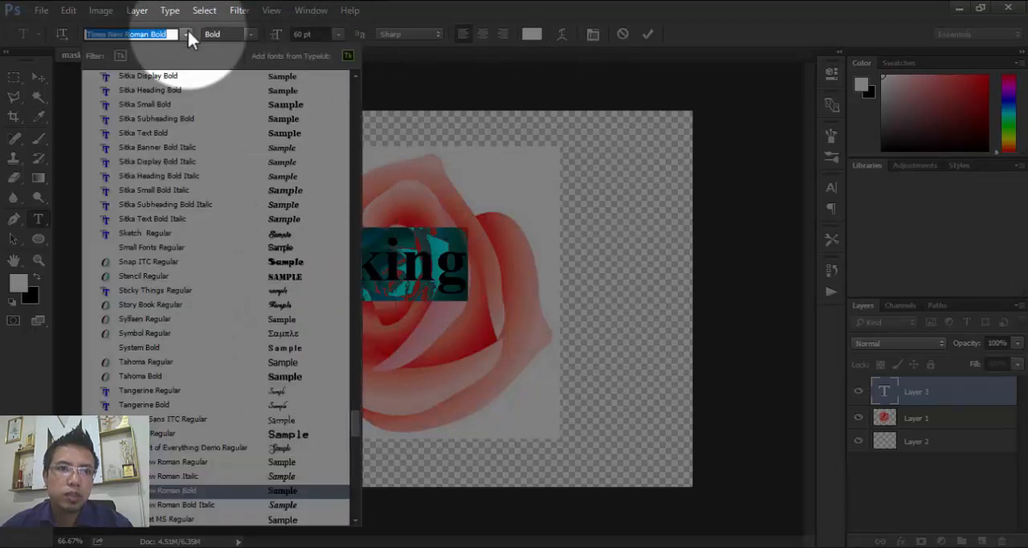
pyautogui.click(226, 277)
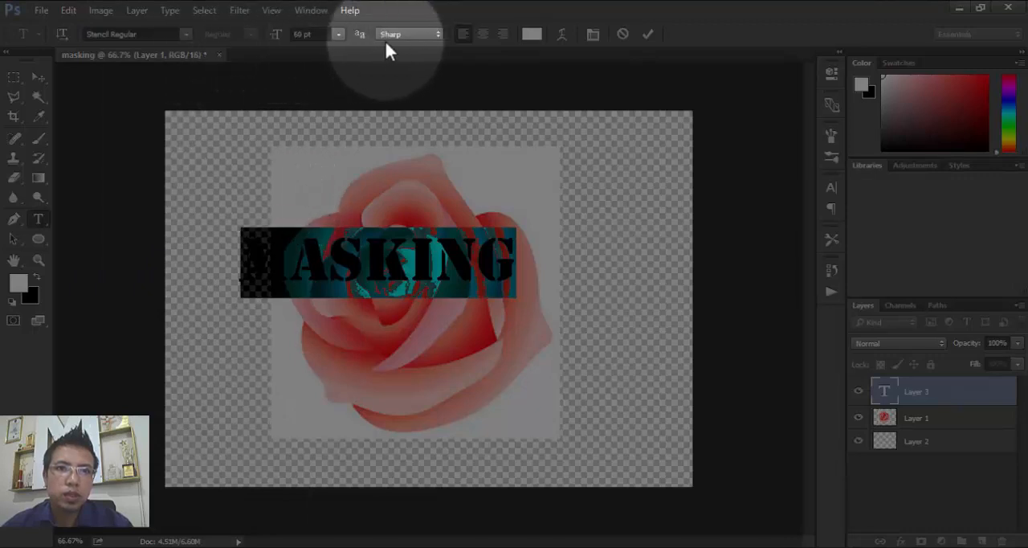
pyautogui.click(648, 33)
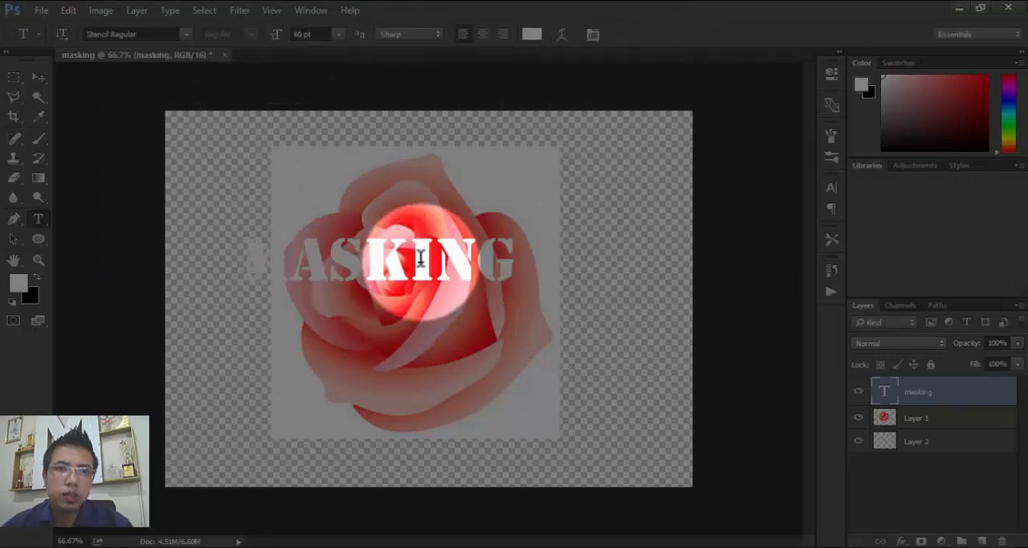
# - Move the masking text down so it is centred horizontally across the lower half of the rose
pyautogui.click(39, 77)
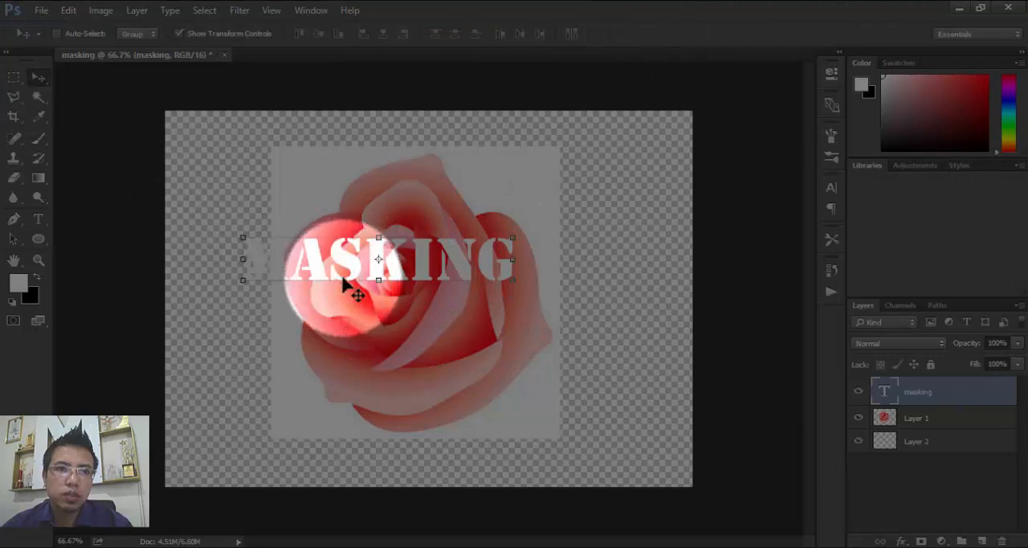
pyautogui.moveTo(350, 259); pyautogui.dragTo(375, 295)
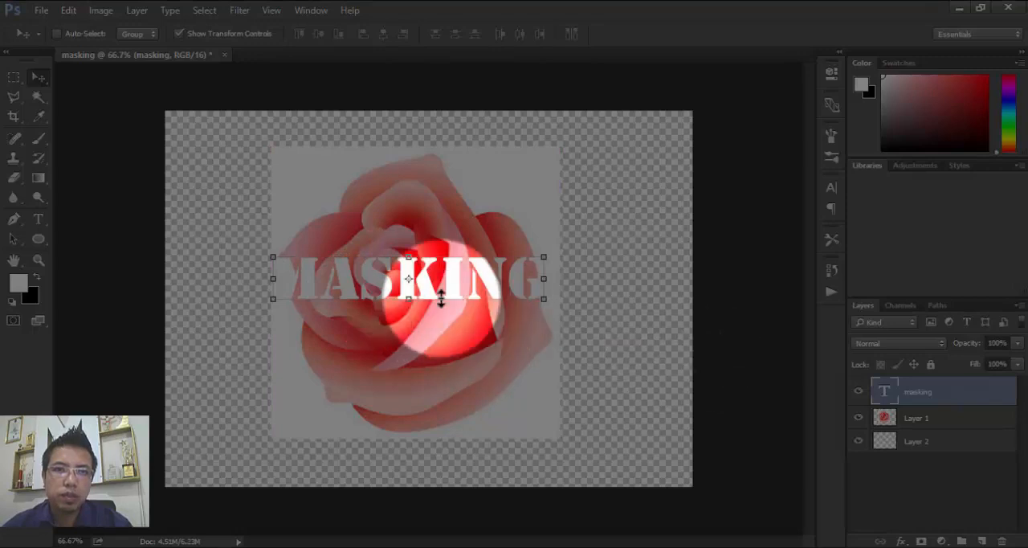
pyautogui.moveTo(454, 298); pyautogui.dragTo(467, 334)
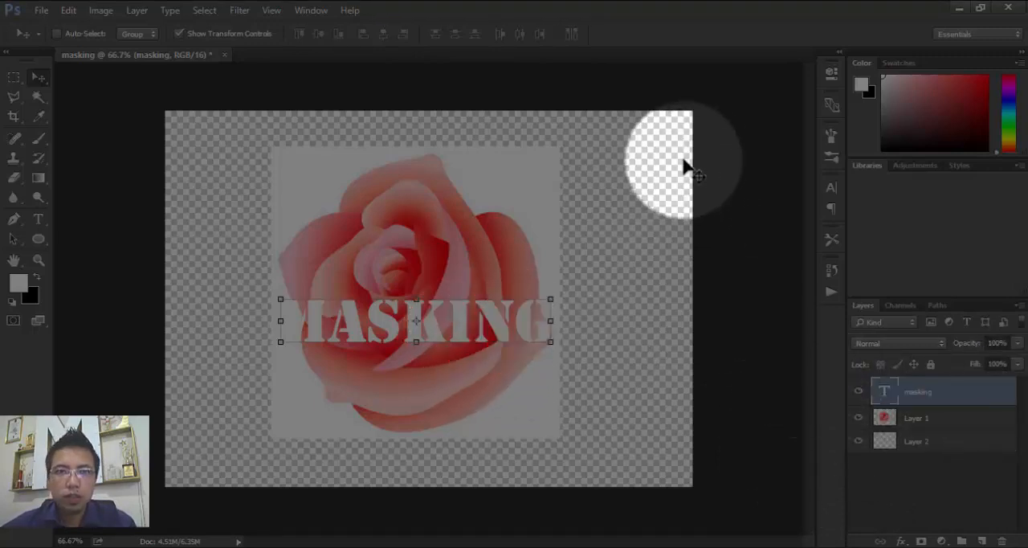
# - Change the colour of the masking text to green 00ff0c and commit the text edit
pyautogui.doubleClick(884, 393)
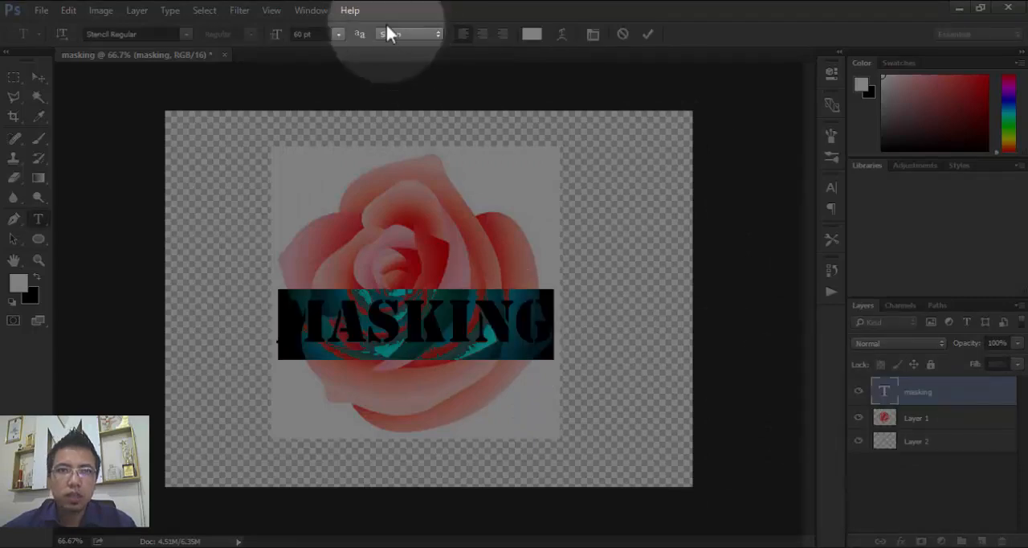
pyautogui.click(532, 36)
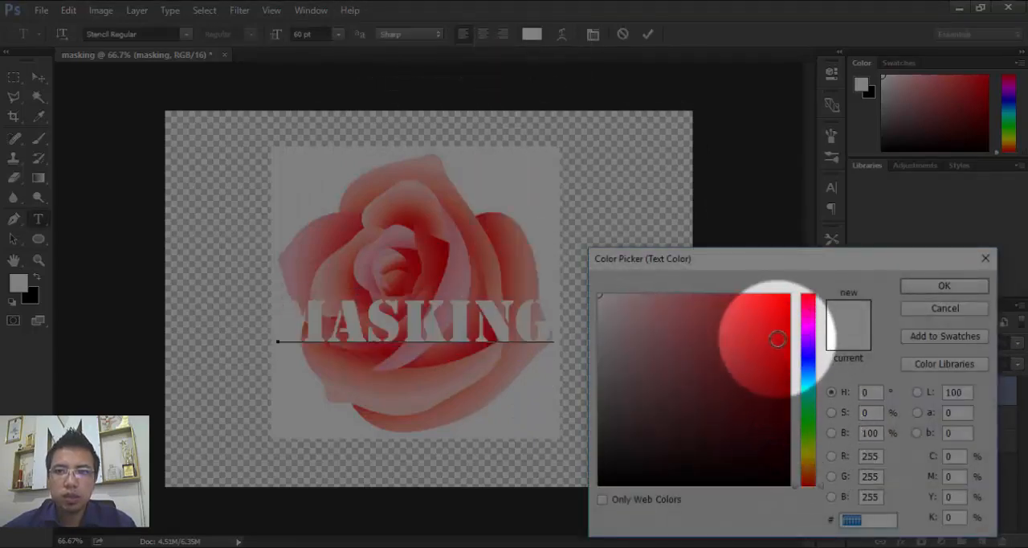
pyautogui.moveTo(781, 335); pyautogui.dragTo(803, 279)
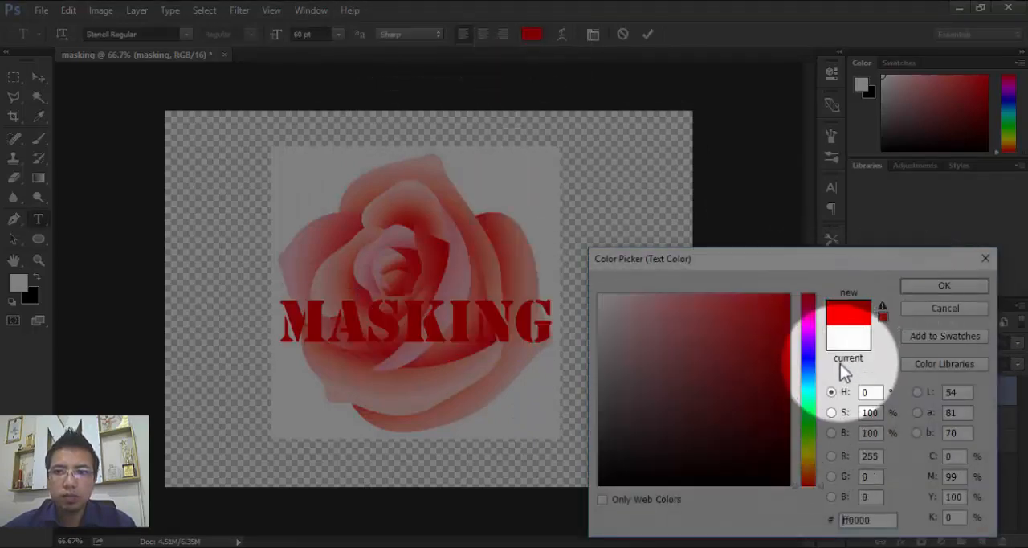
pyautogui.click(809, 420)
pyautogui.click(934, 283)
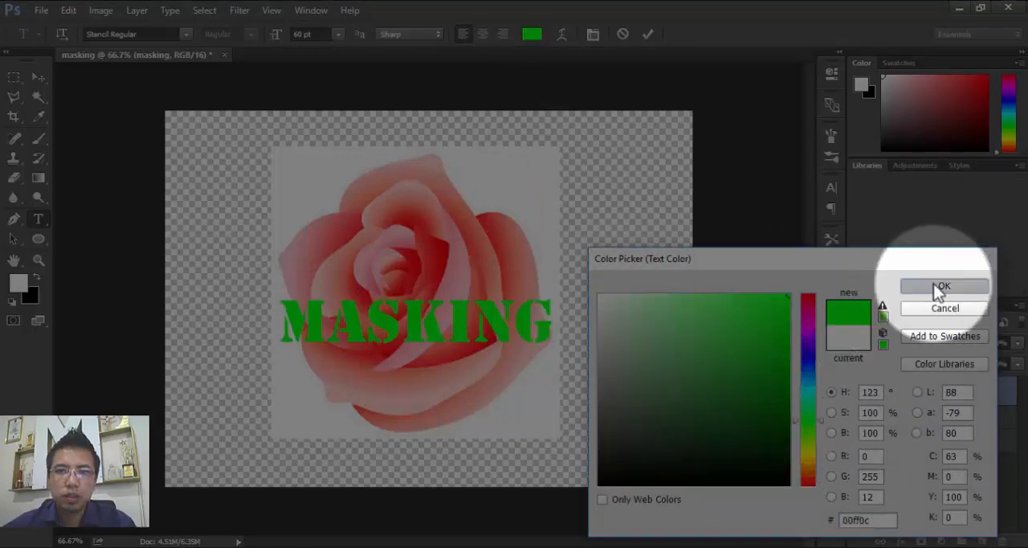
pyautogui.click(648, 34)
pyautogui.press('v')
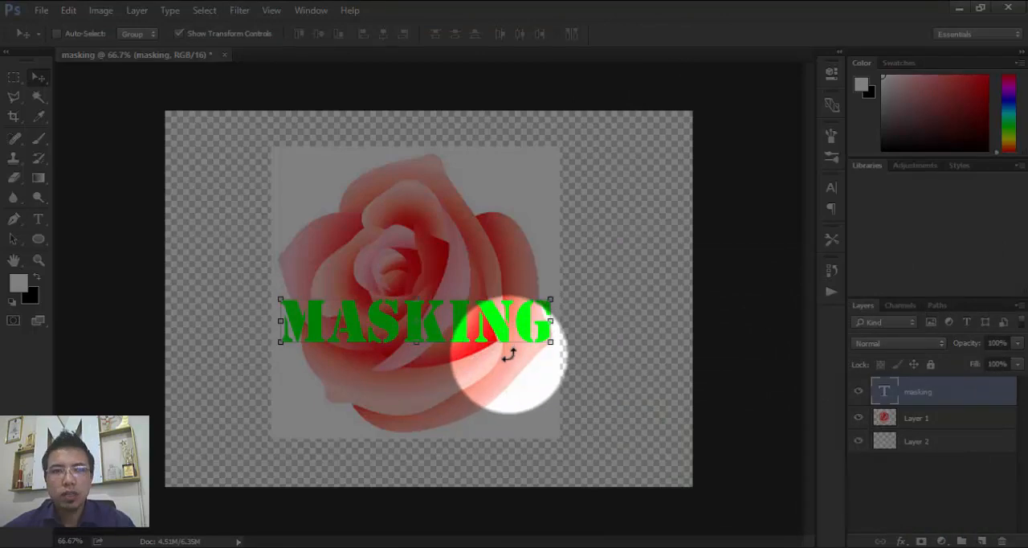
# - Crop the canvas to the edges of the rose image and apply the crop
pyautogui.click(13, 117)
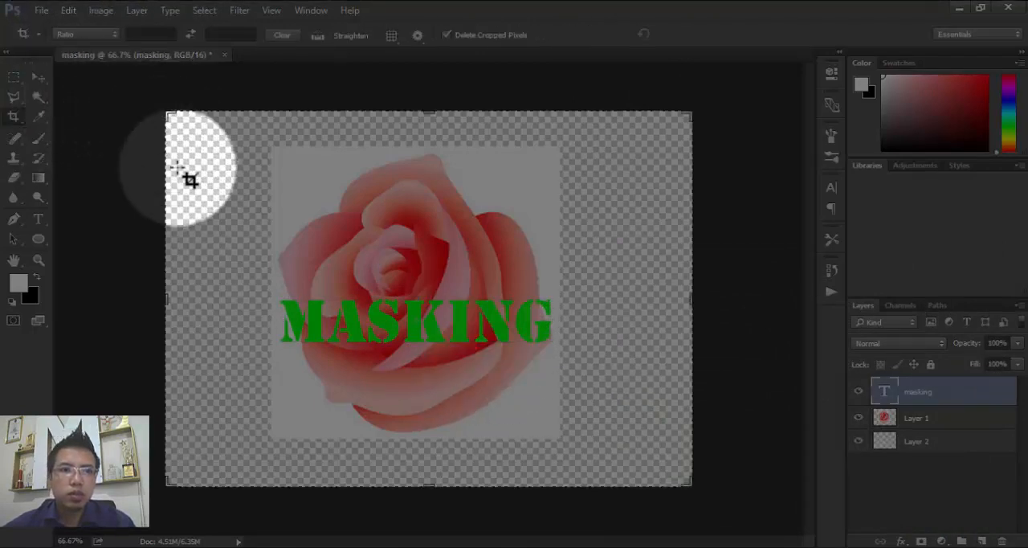
pyautogui.click(173, 118)
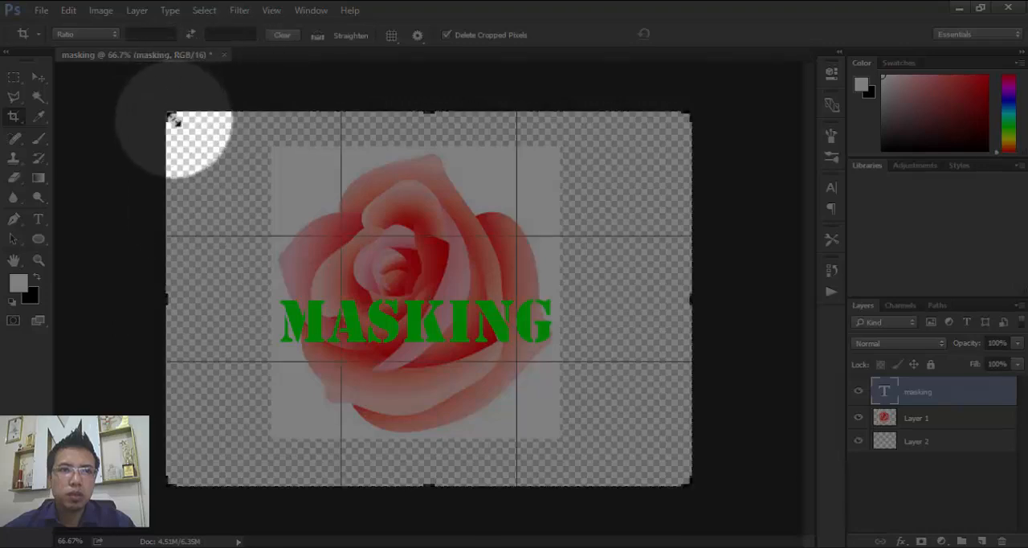
pyautogui.moveTo(173, 119); pyautogui.dragTo(225, 136)
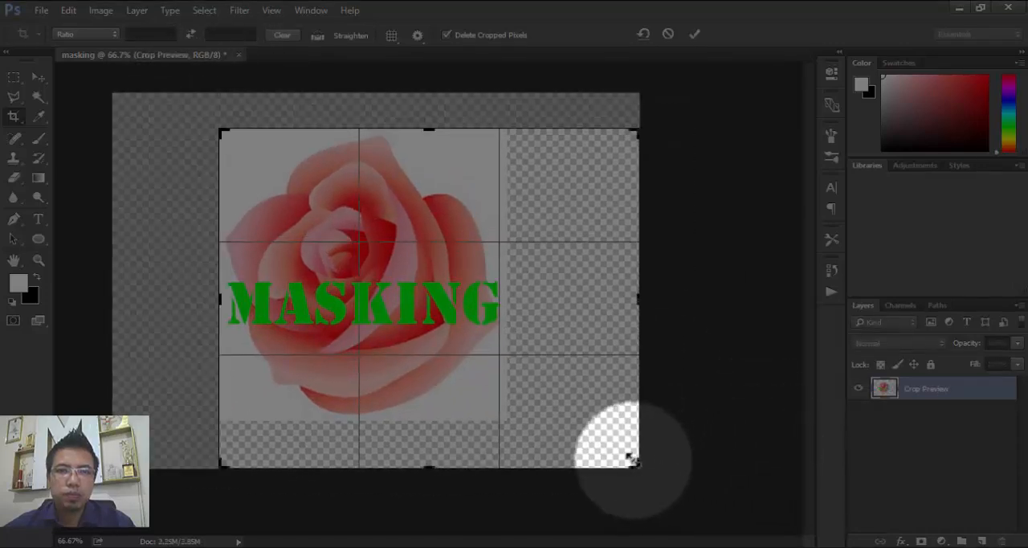
pyautogui.moveTo(632, 459); pyautogui.dragTo(575, 441)
pyautogui.click(694, 33)
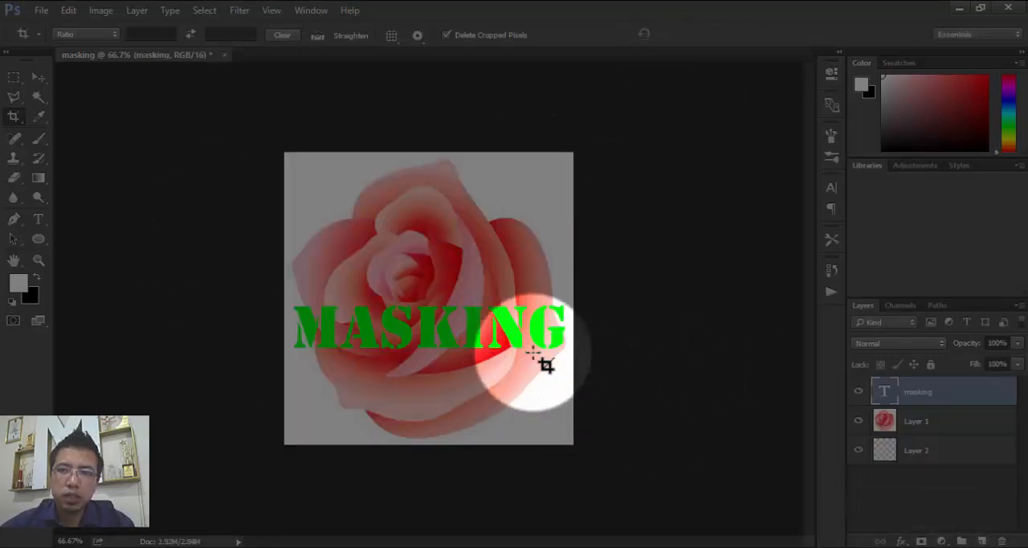
# - Move the masking text layer beneath Layer 1 and create a clipping mask from the rose layer onto the text
pyautogui.click(45, 77)
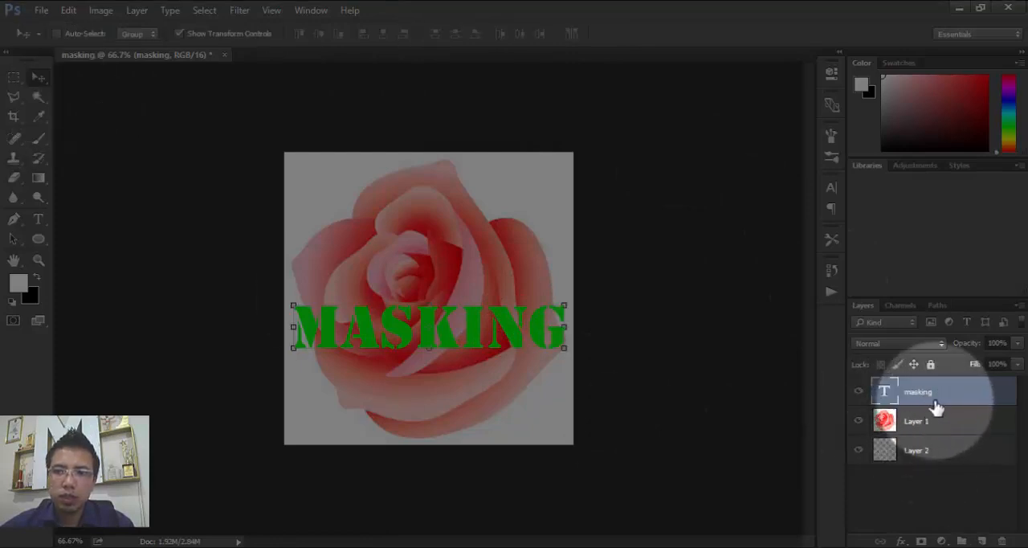
pyautogui.moveTo(941, 401); pyautogui.dragTo(934, 433)
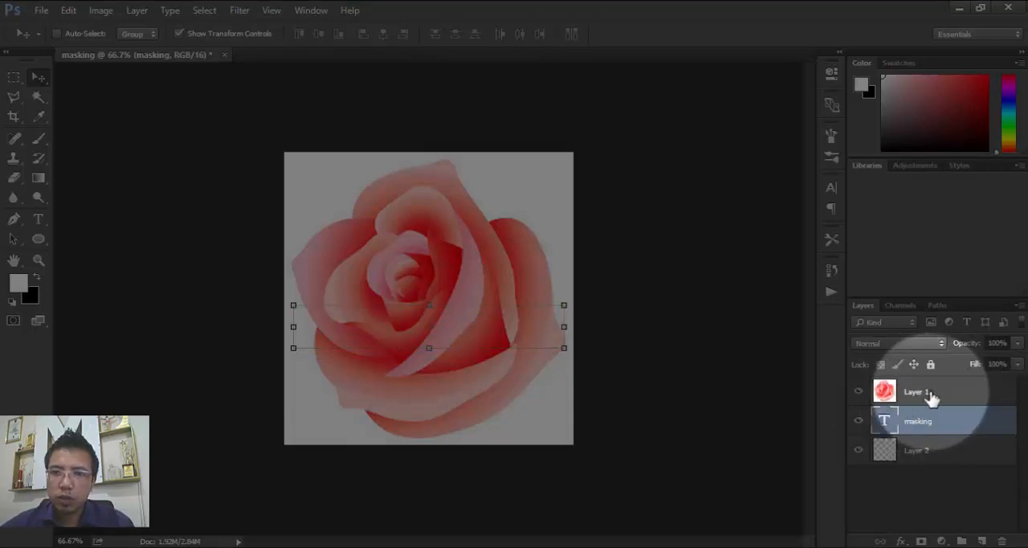
pyautogui.rightClick(948, 398)
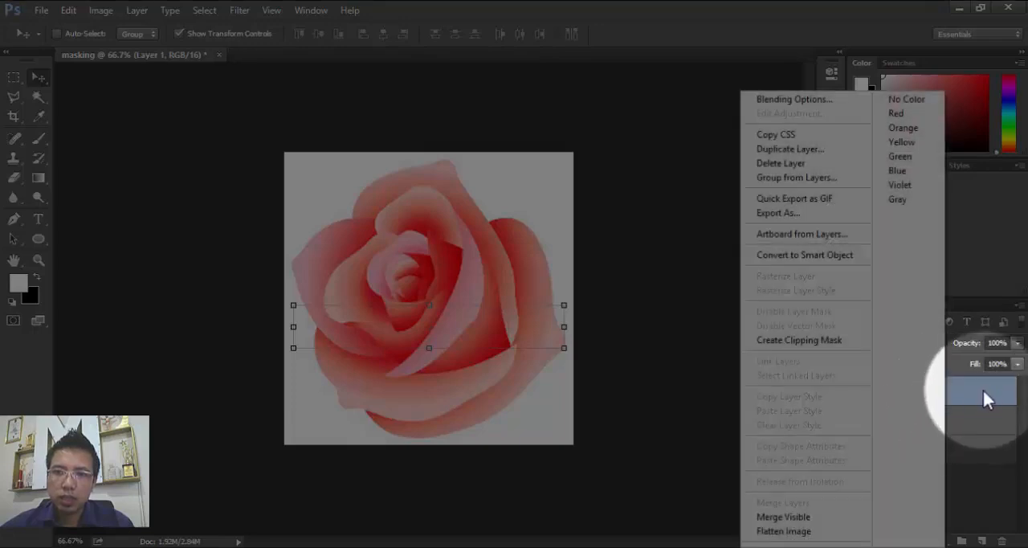
pyautogui.click(708, 377)
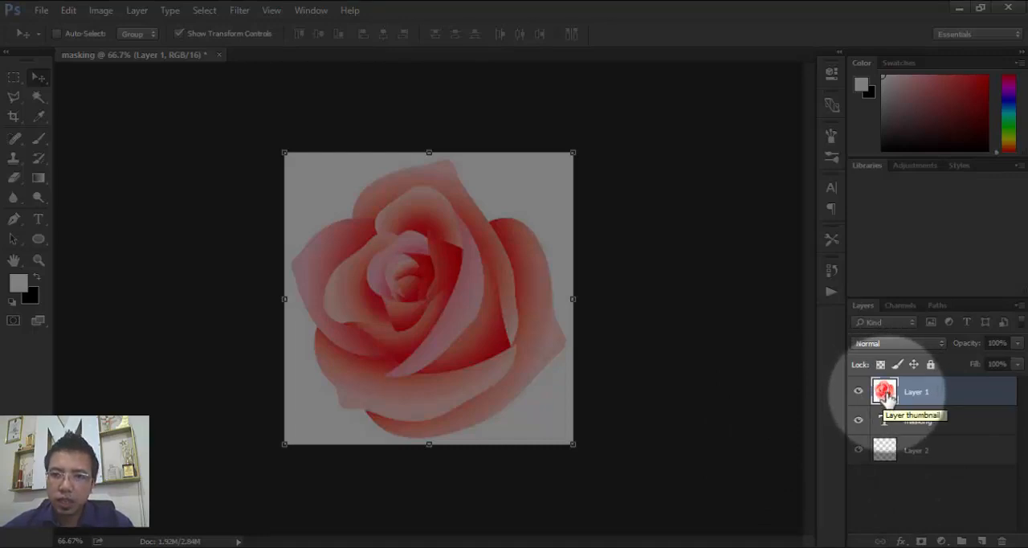
pyautogui.rightClick(890, 396)
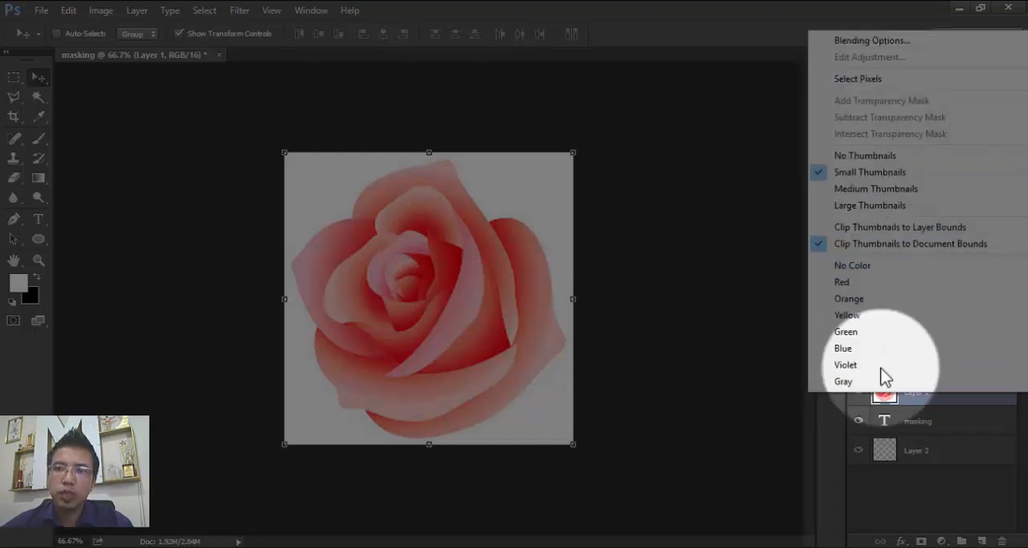
pyautogui.click(963, 422)
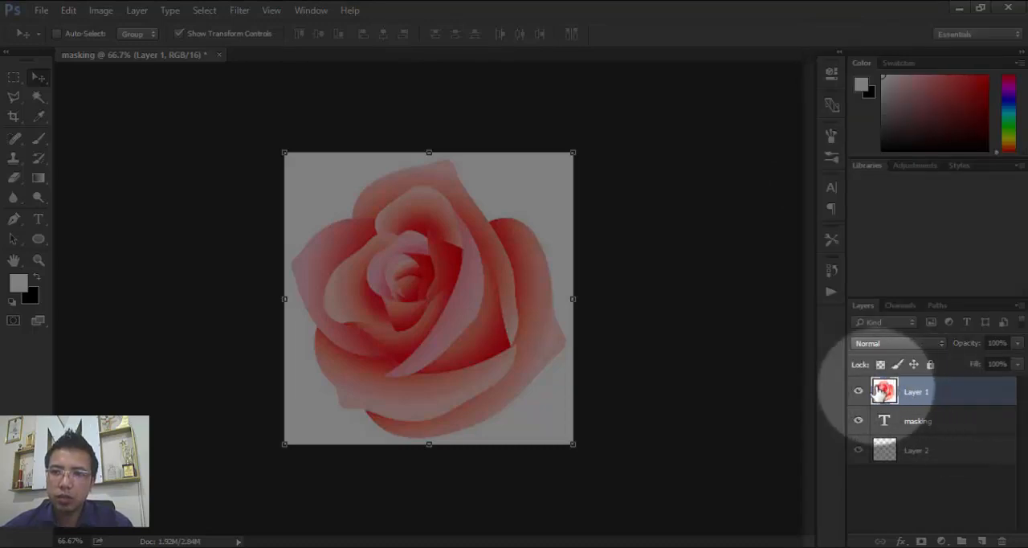
pyautogui.rightClick(947, 401)
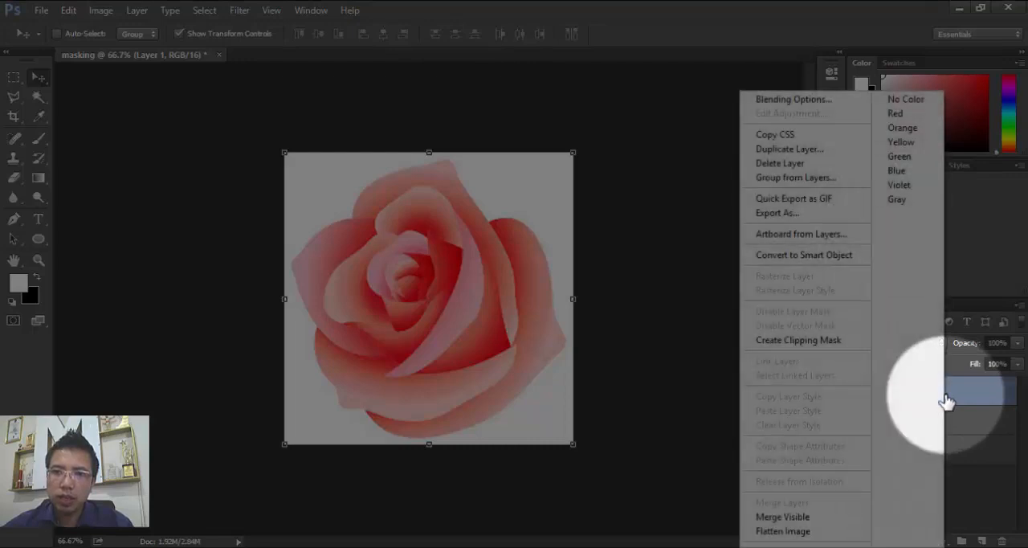
pyautogui.click(786, 342)
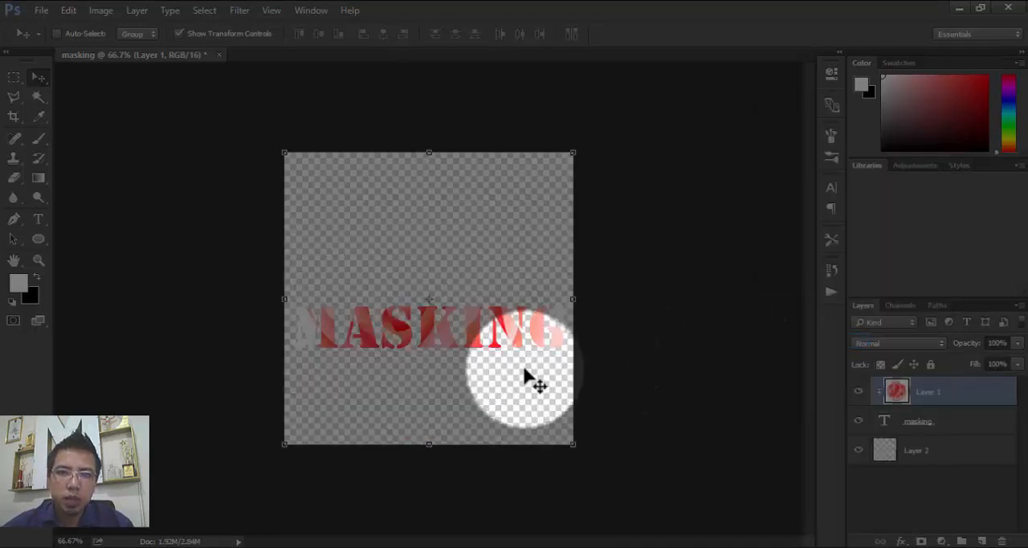
# - Move the masking text up to about mid-canvas over a different part of the clipped rose
pyautogui.click(944, 427)
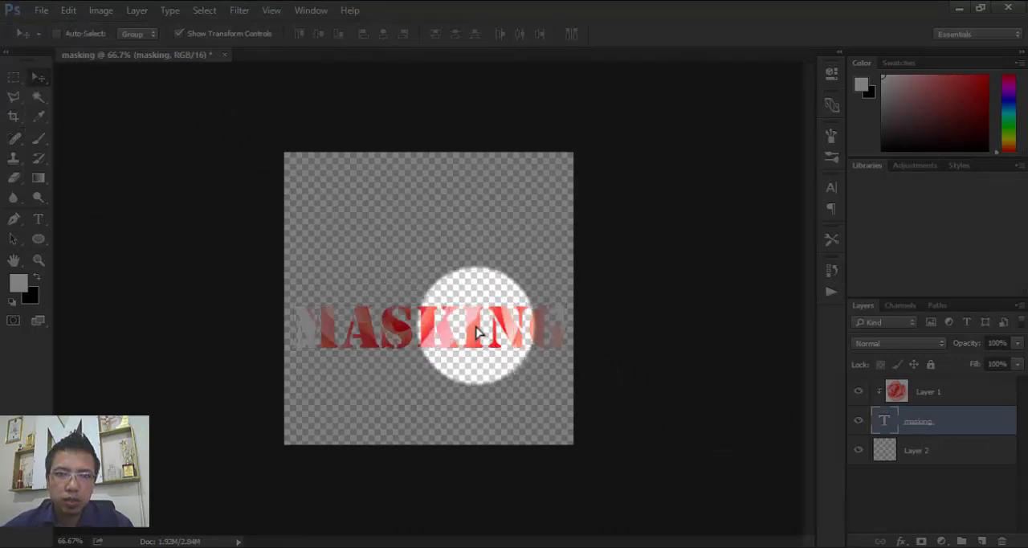
pyautogui.moveTo(476, 328)
pyautogui.mouseDown()
pyautogui.moveTo(484, 211)
pyautogui.moveTo(476, 280)
pyautogui.moveTo(486, 401)
pyautogui.moveTo(487, 328)
pyautogui.mouseUp()
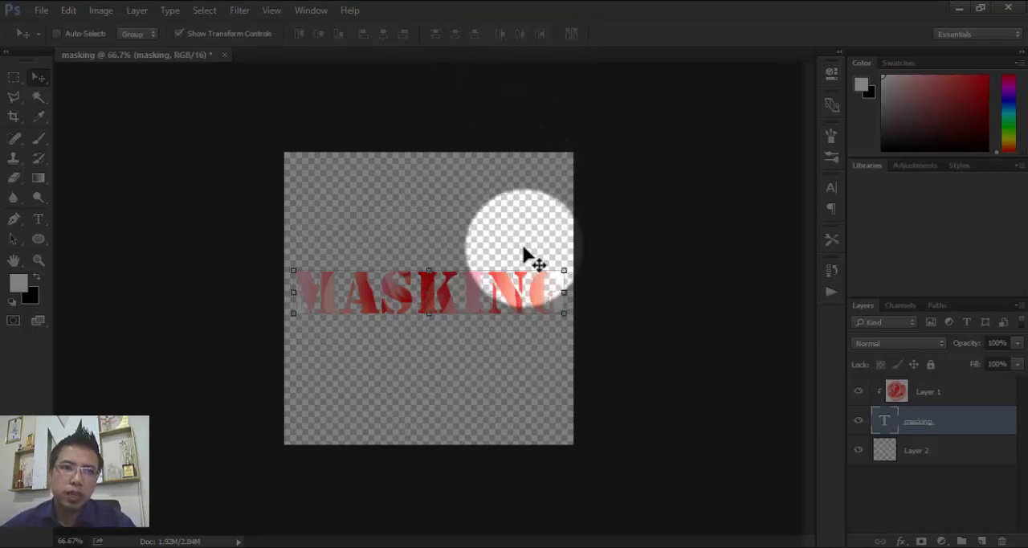
# - Place the picture images (2) from the photoshop project folder above the masking text layer and commit the placement
pyautogui.click(135, 547)
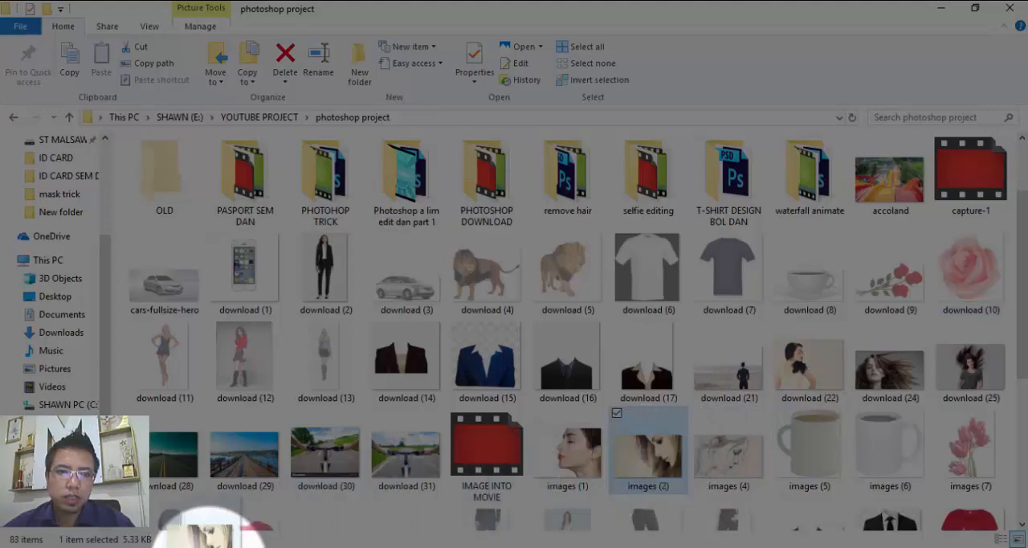
pyautogui.click(197, 546)
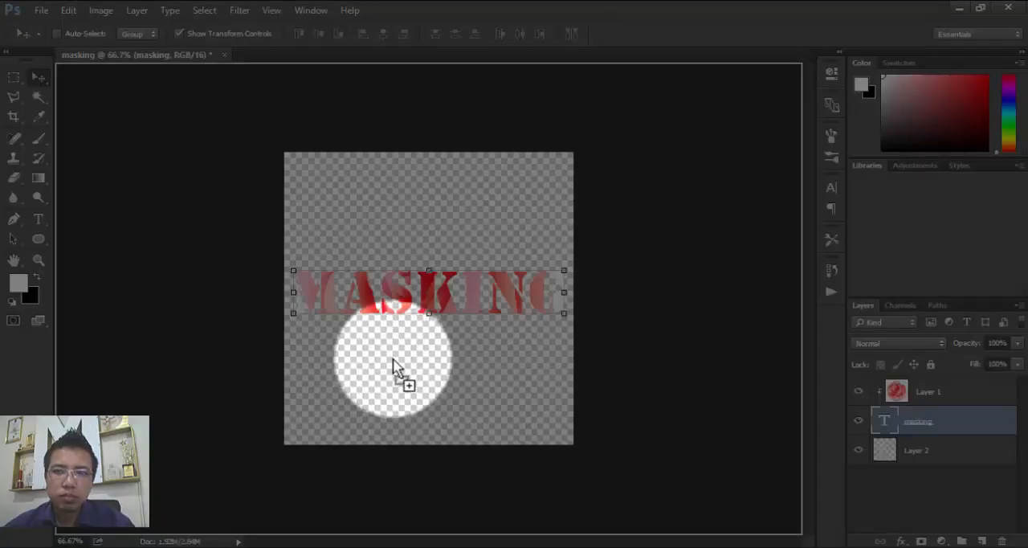
pyautogui.moveTo(395, 361); pyautogui.dragTo(396, 361)
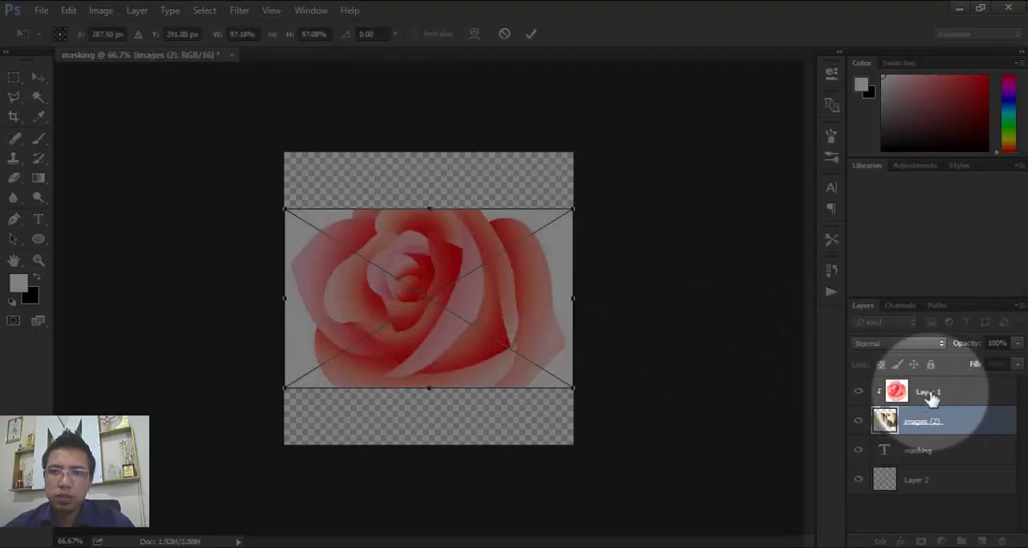
pyautogui.click(531, 33)
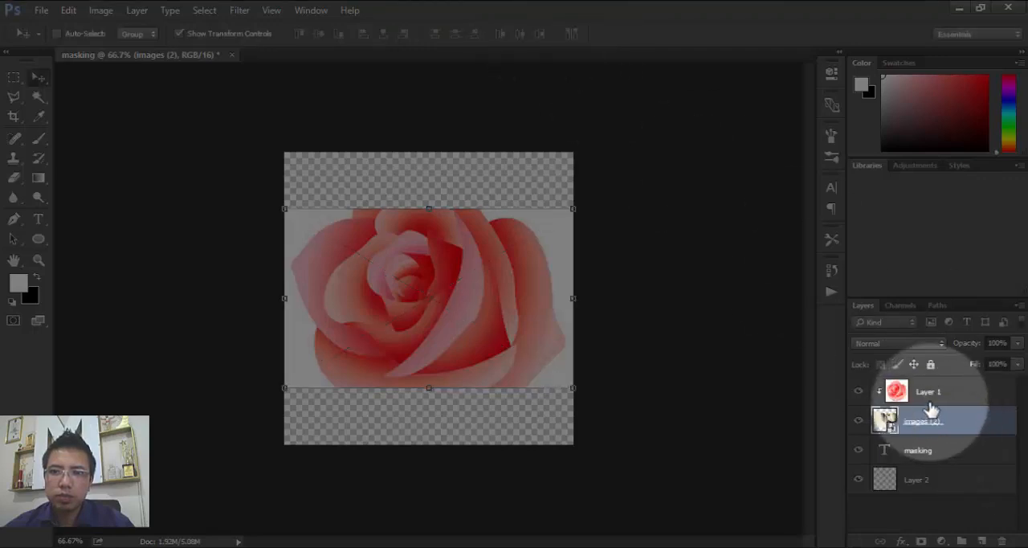
# - Delete the rose layer and create a clipping mask from the images (2) layer onto the masking text
pyautogui.moveTo(942, 394); pyautogui.dragTo(1002, 541)
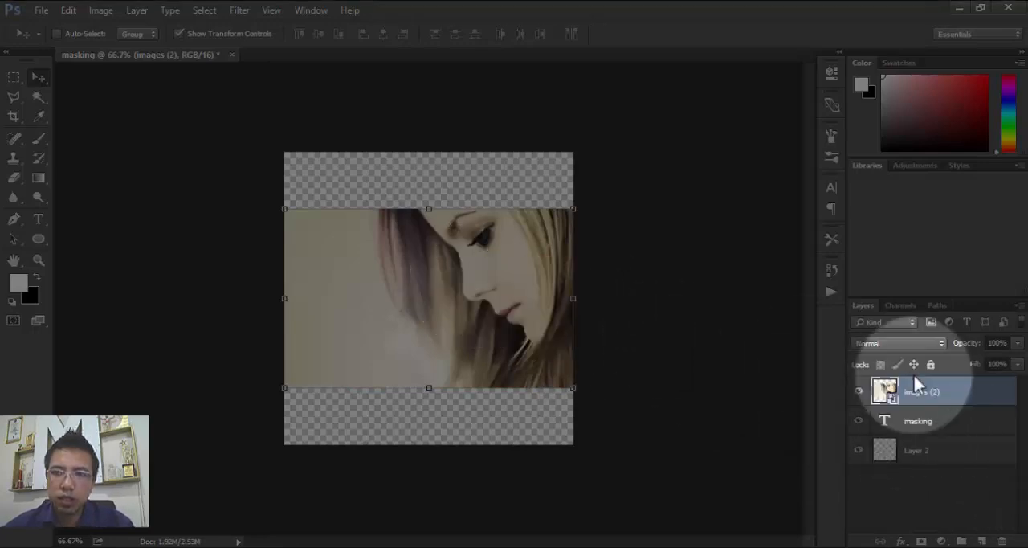
pyautogui.rightClick(978, 392)
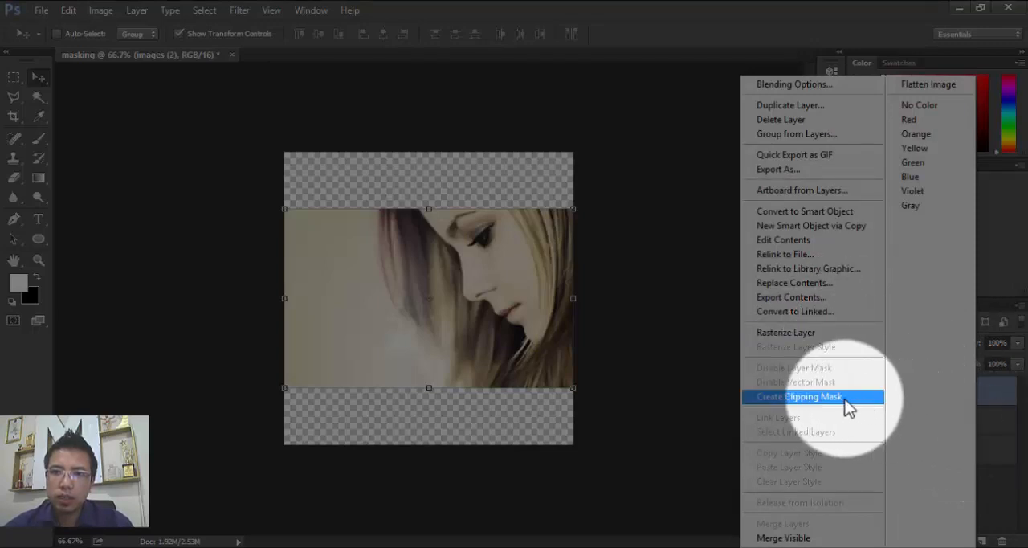
pyautogui.click(804, 400)
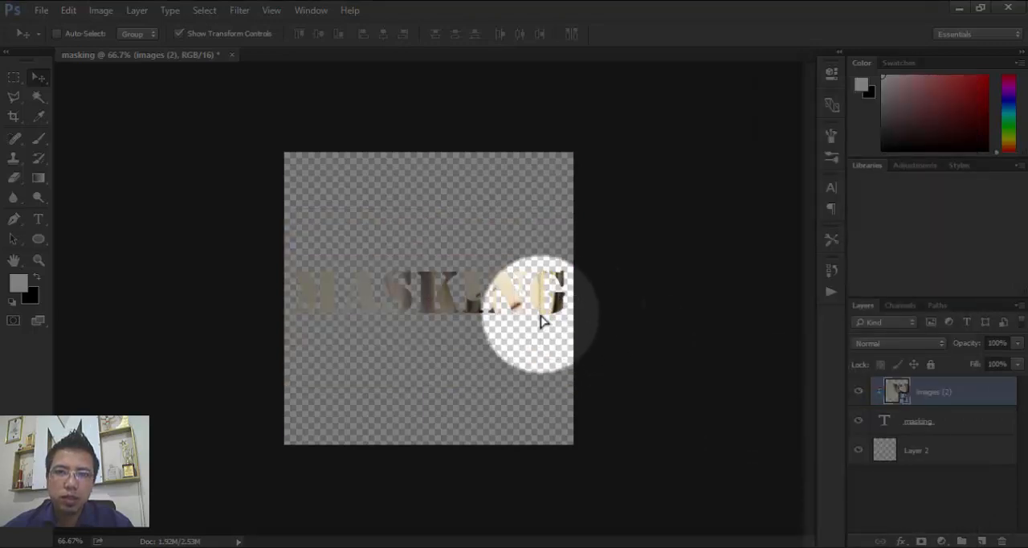
# - Shift the clipped photo within the letters and reposition the masking text over it near the canvas centre
pyautogui.moveTo(542, 321); pyautogui.dragTo(540, 298)
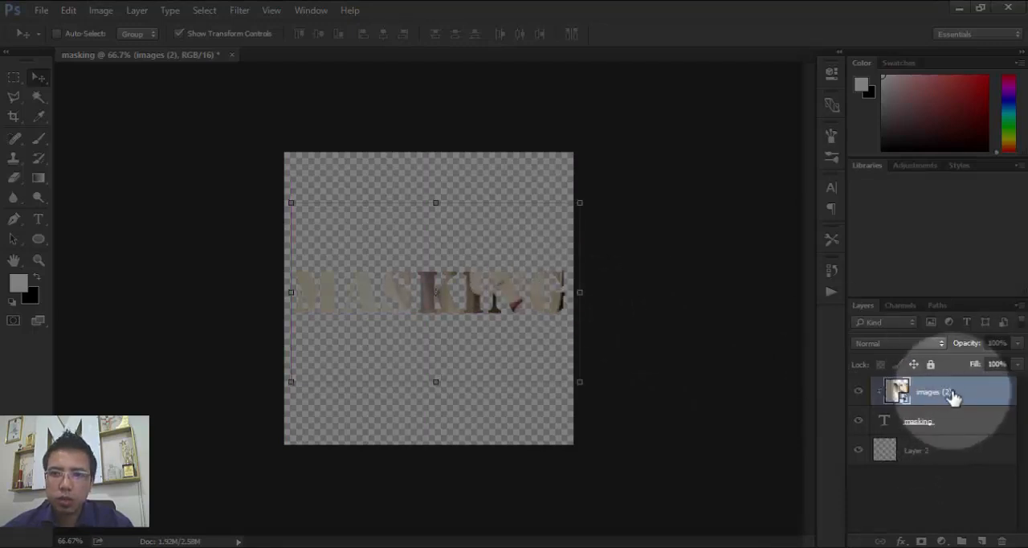
pyautogui.moveTo(526, 294)
pyautogui.mouseDown()
pyautogui.moveTo(525, 278)
pyautogui.moveTo(528, 308)
pyautogui.moveTo(530, 294)
pyautogui.moveTo(514, 291)
pyautogui.moveTo(521, 298)
pyautogui.moveTo(532, 236)
pyautogui.moveTo(526, 281)
pyautogui.mouseUp()
pyautogui.click(950, 424)
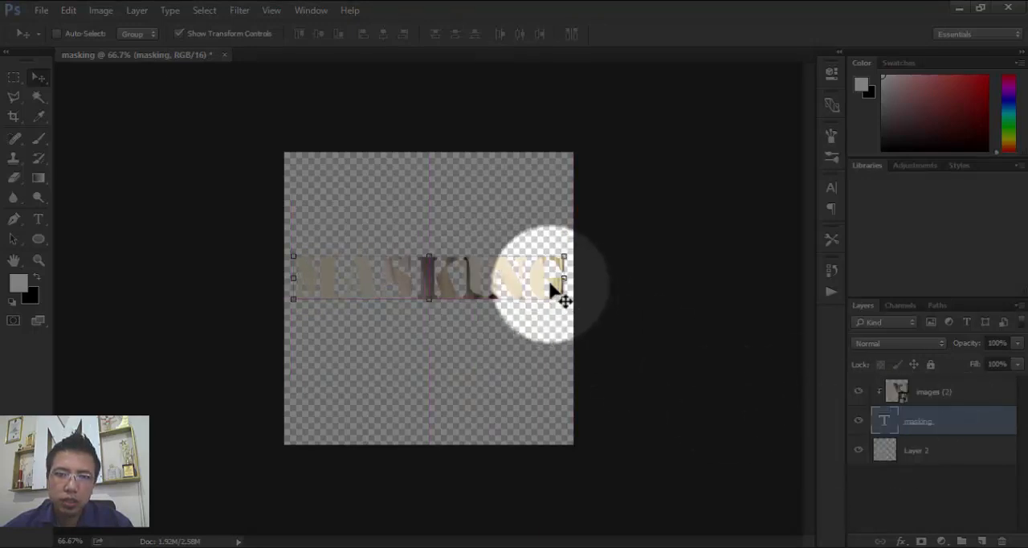
pyautogui.moveTo(546, 282); pyautogui.dragTo(547, 303)
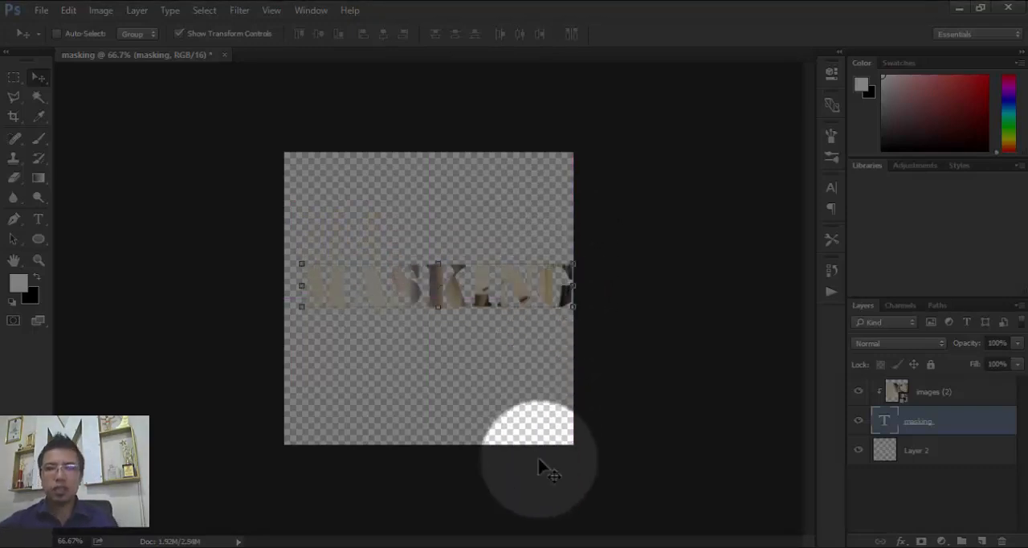
# - Fill Layer 2 with the black background colour
pyautogui.click(921, 462)
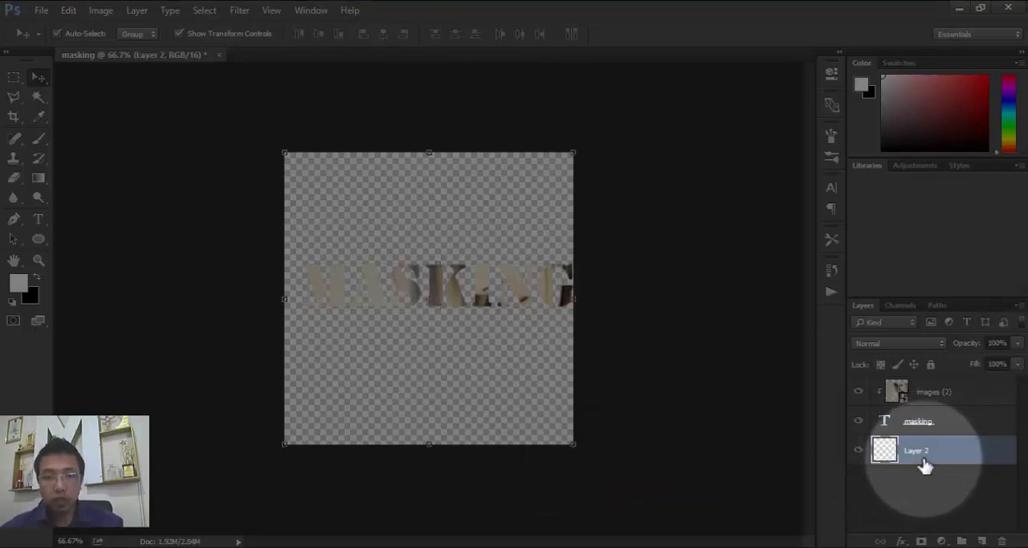
pyautogui.hotkey('ctrl', 'BackSpace')
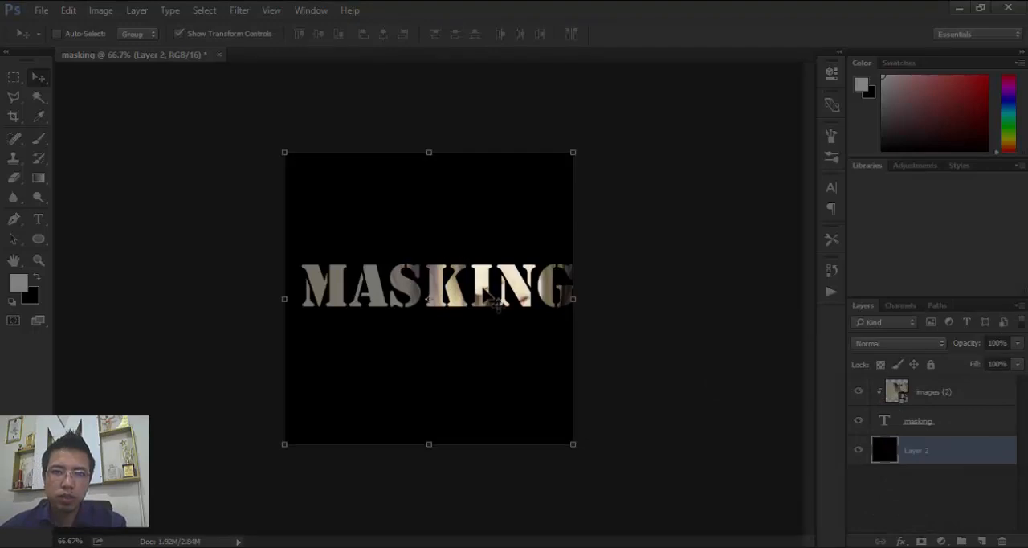
# - Move the masking text over the clipped photo, placing it horizontally centred in the upper part of the canvas
pyautogui.moveTo(546, 296); pyautogui.dragTo(504, 338)
pyautogui.click(918, 421)
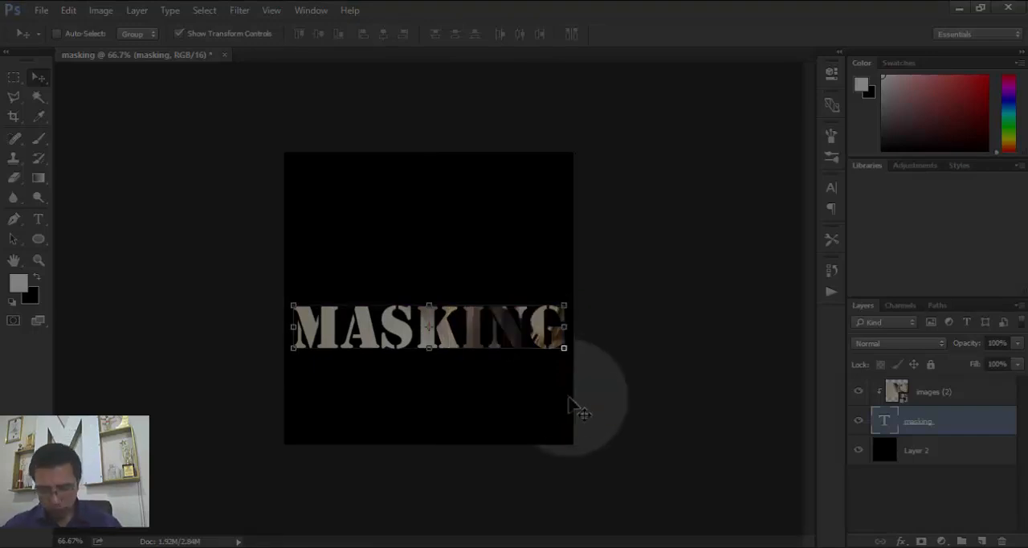
pyautogui.press('ctrl')
pyautogui.hotkey('ctrl', '+')
pyautogui.hotkey('ctrl', '+')
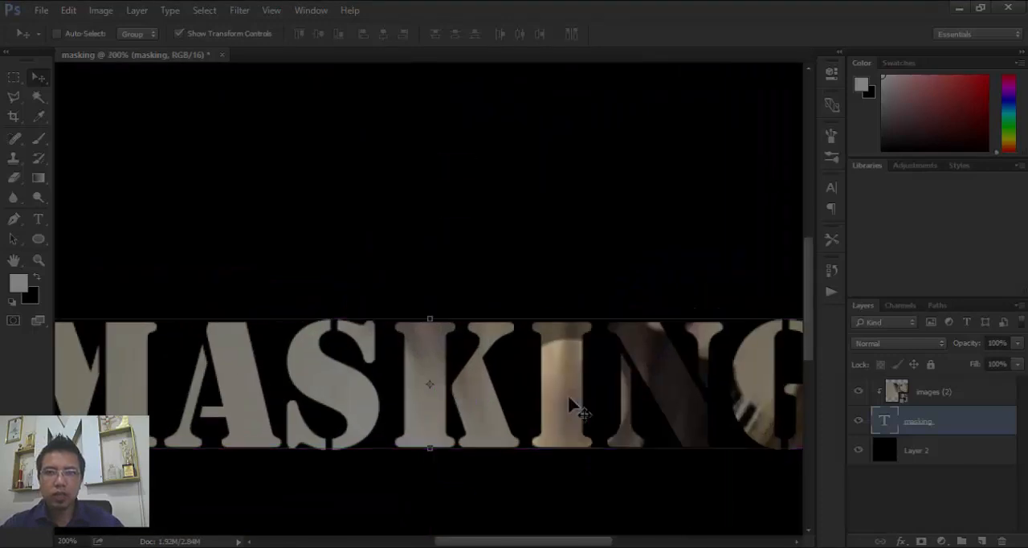
pyautogui.hotkey('ctrl', '-')
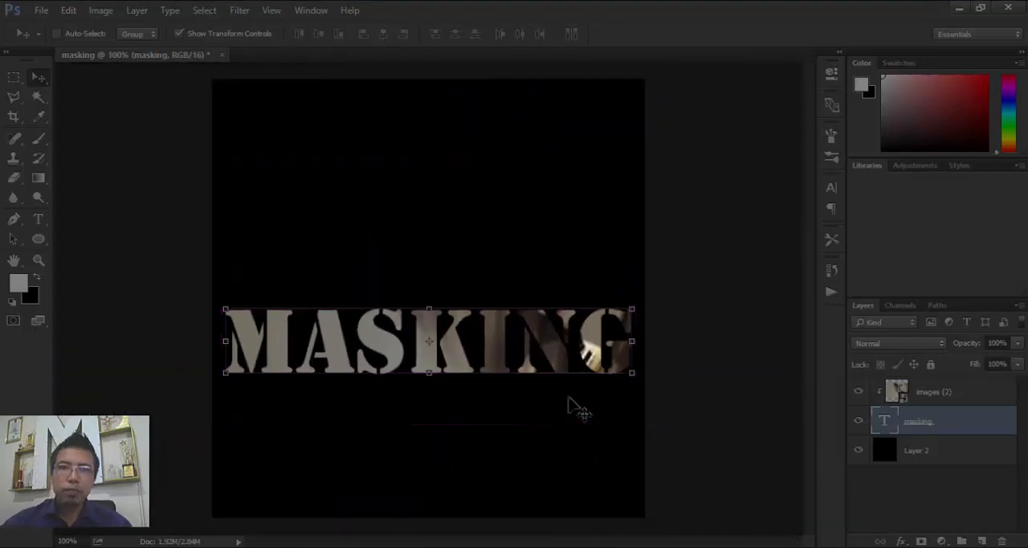
pyautogui.moveTo(555, 351); pyautogui.dragTo(555, 211)
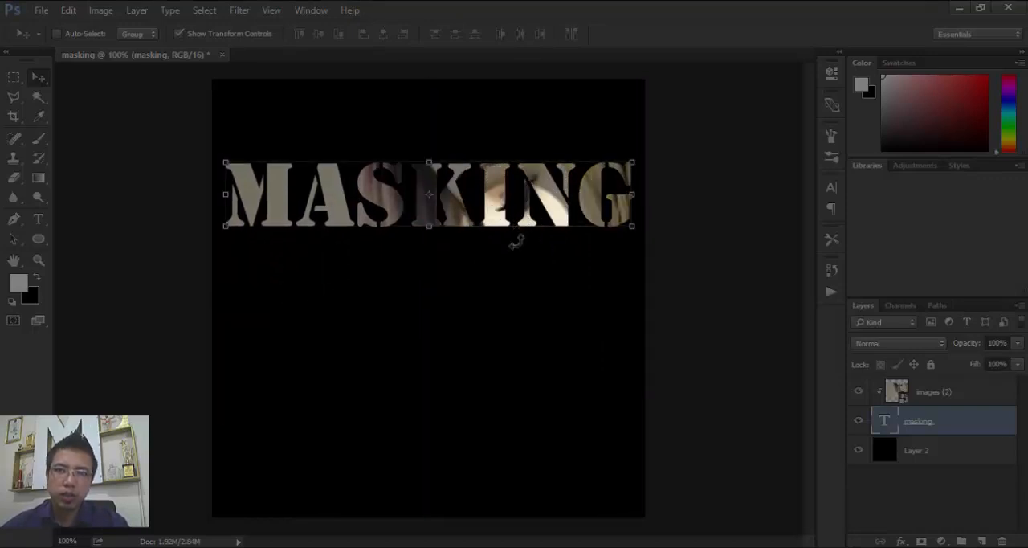
# - Shorten the masking text to its first two letters, ma, and commit the edit
pyautogui.doubleClick(884, 420)
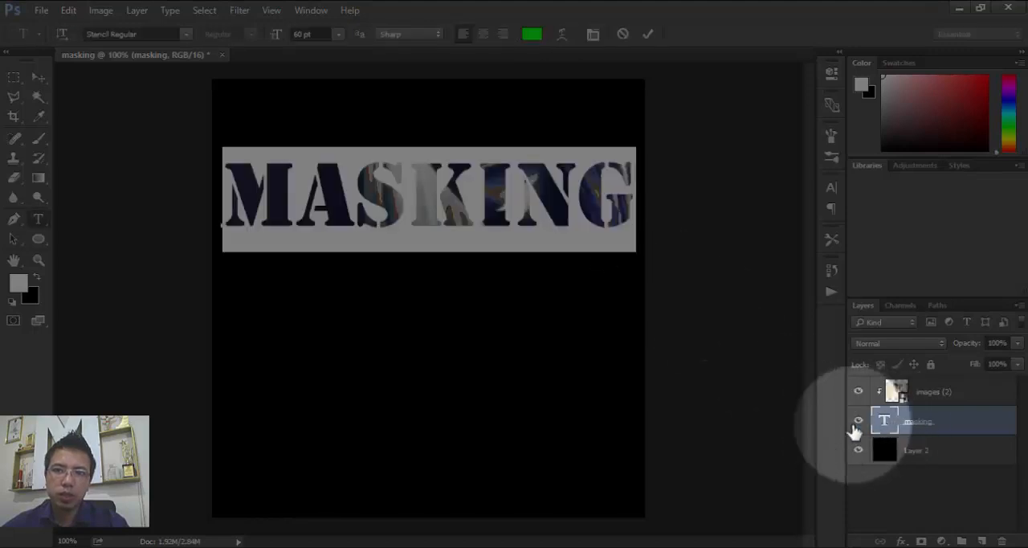
pyautogui.moveTo(635, 204); pyautogui.dragTo(358, 210)
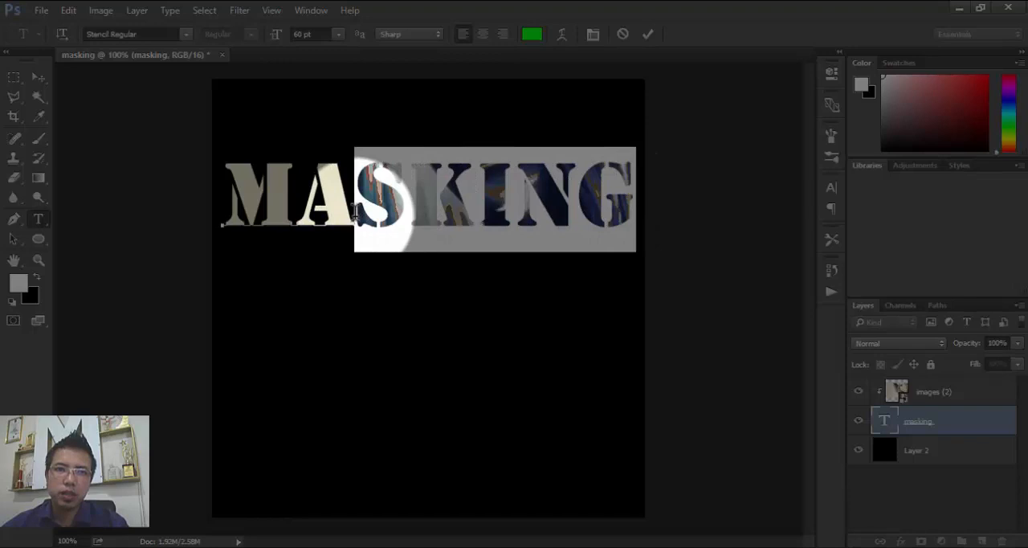
pyautogui.moveTo(357, 212)
pyautogui.mouseDown()
pyautogui.moveTo(394, 212)
pyautogui.moveTo(369, 216)
pyautogui.mouseUp()
pyautogui.press('BackSpace')
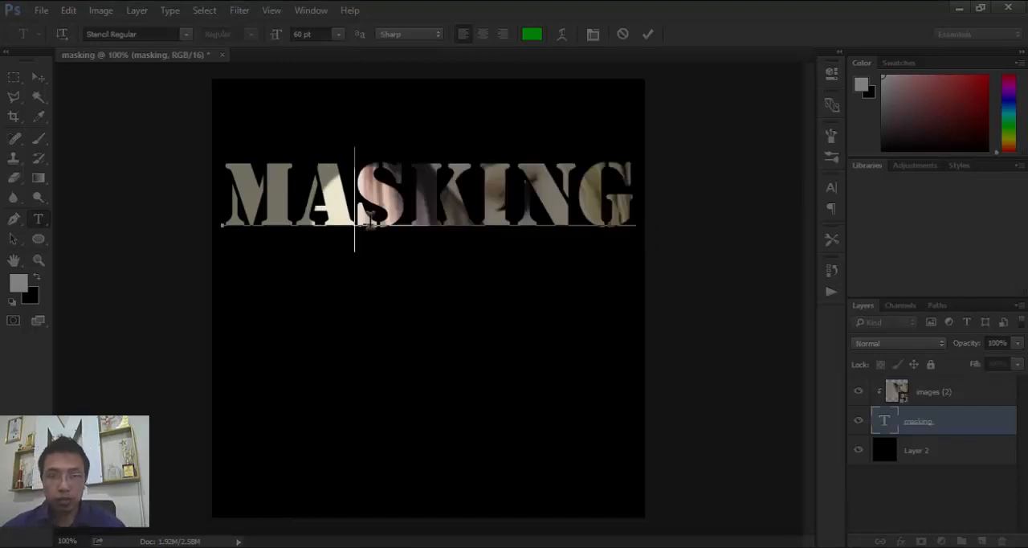
pyautogui.click(35, 76)
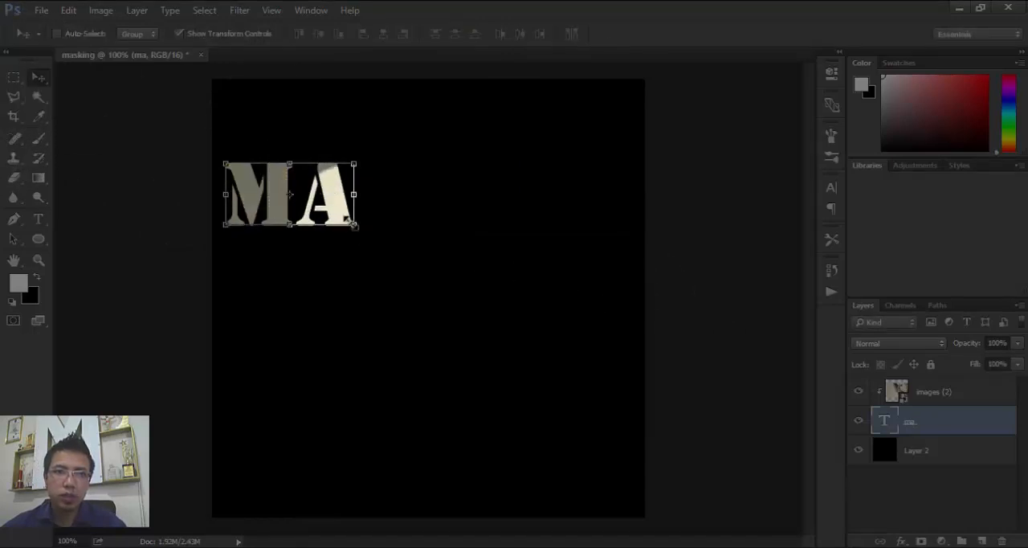
# - Enlarge the ma masking text to about 215% width and 205% height over the portrait's eye, and turn off the transform controls display
pyautogui.moveTo(351, 222); pyautogui.dragTo(425, 300)
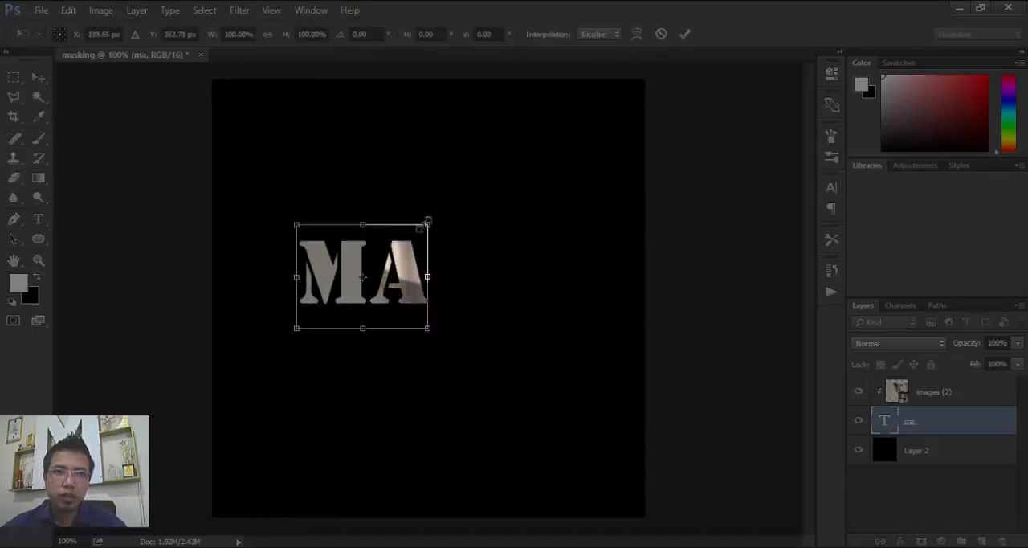
pyautogui.moveTo(428, 222); pyautogui.dragTo(579, 115)
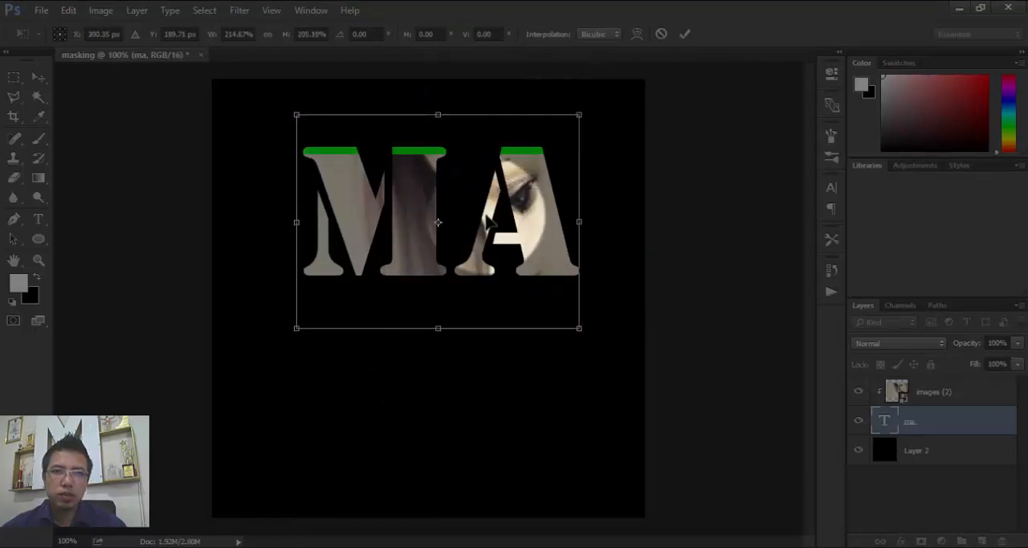
pyautogui.moveTo(467, 212)
pyautogui.mouseDown()
pyautogui.moveTo(522, 207)
pyautogui.moveTo(472, 204)
pyautogui.mouseUp()
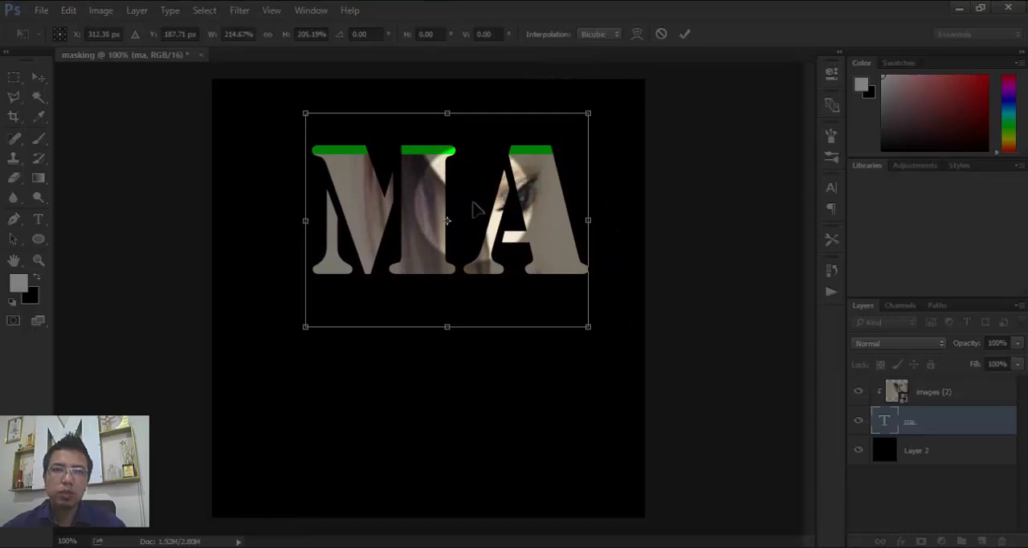
pyautogui.click(691, 35)
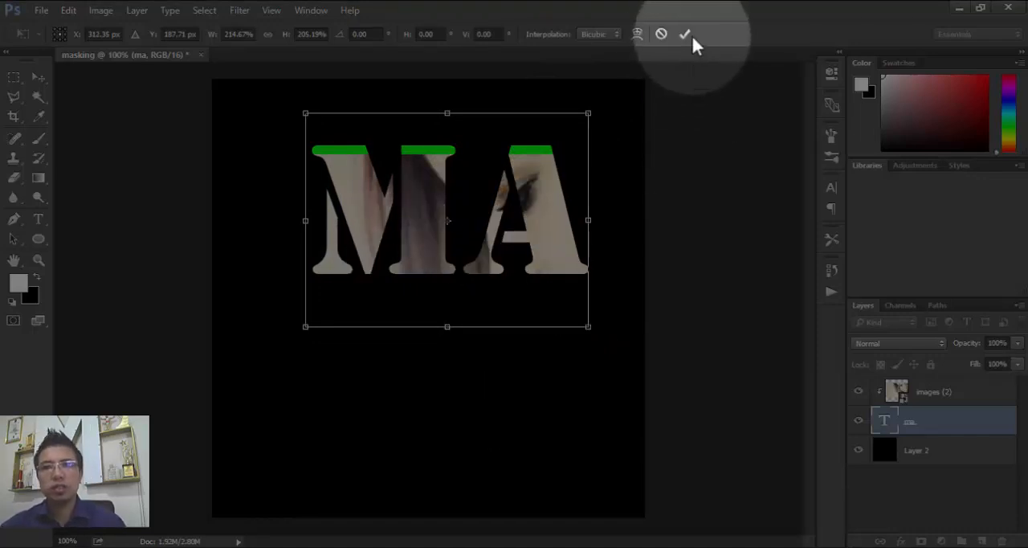
pyautogui.moveTo(554, 185); pyautogui.dragTo(555, 196)
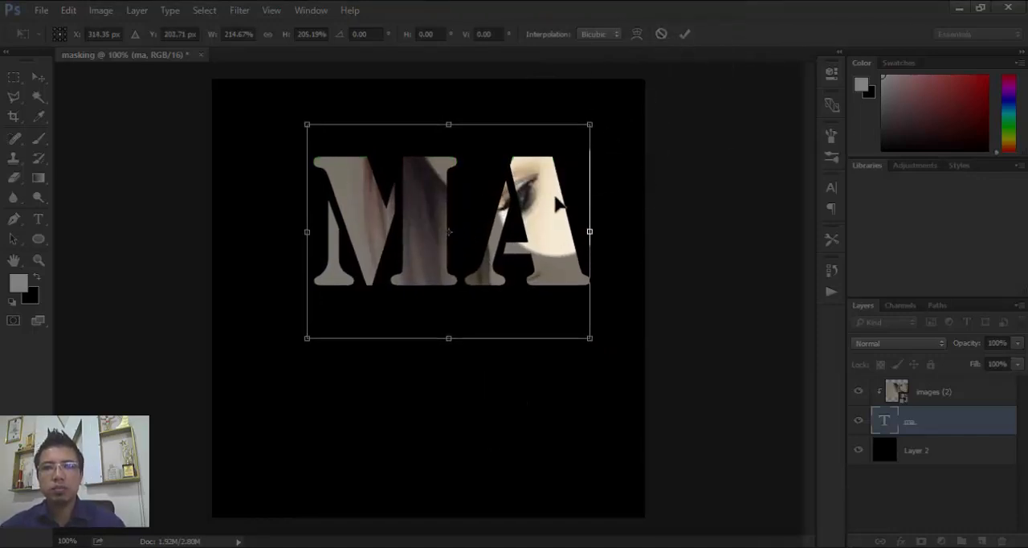
pyautogui.click(685, 33)
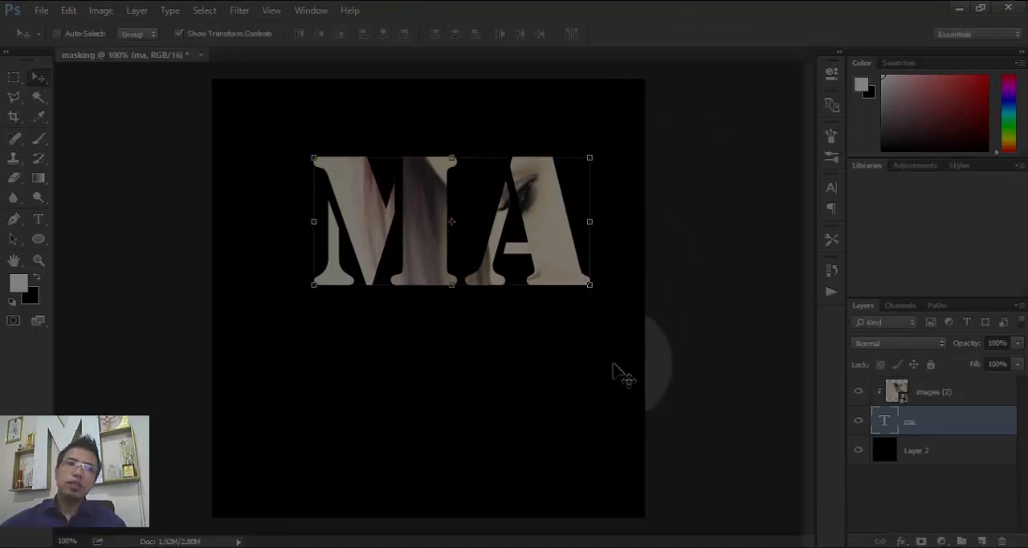
pyautogui.click(178, 34)
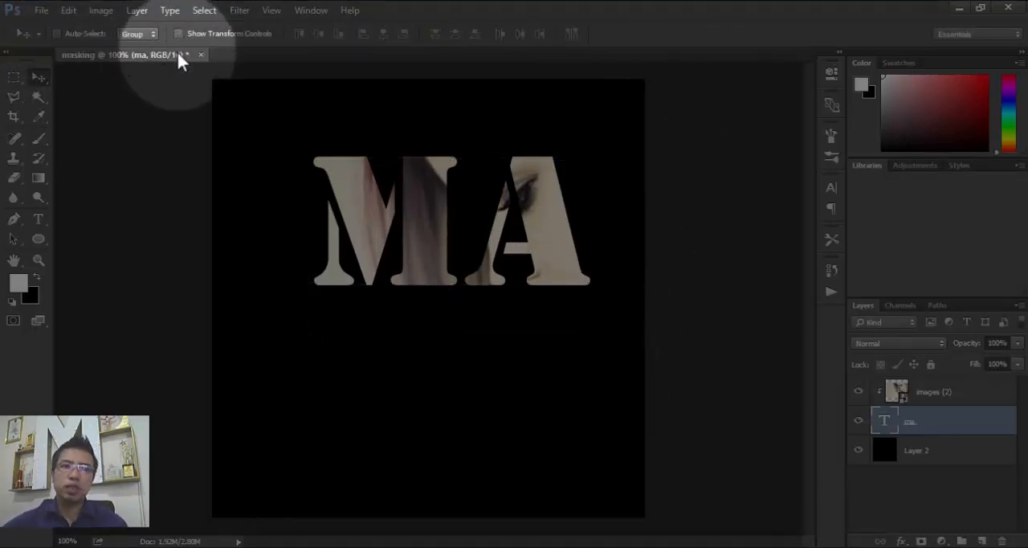